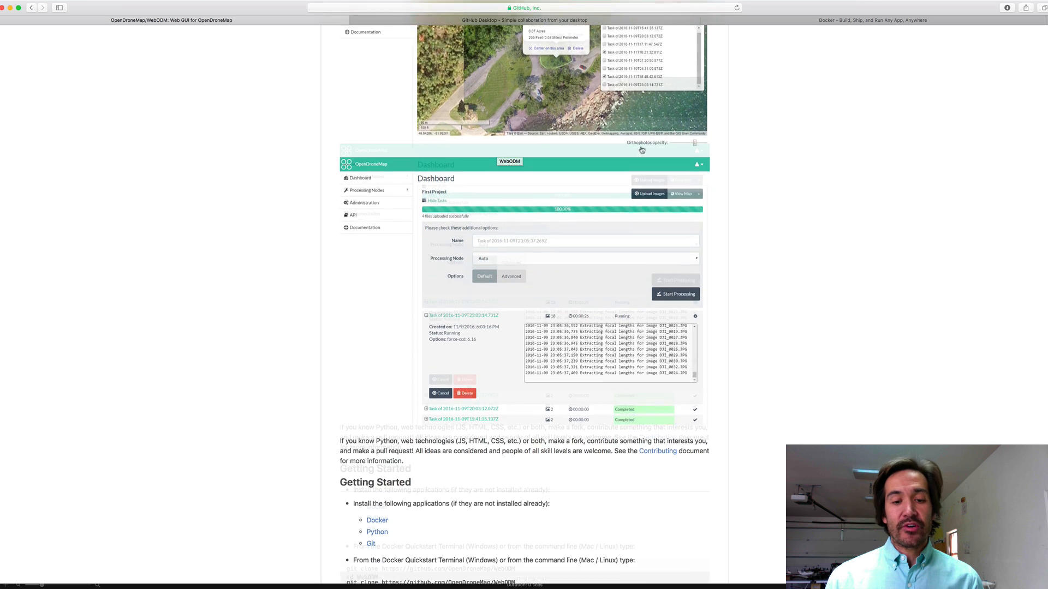
# Scroll the WebODM README to the setup section with the webodm.sh stop and update commands
pyautogui.scroll(3, 641, 148)
pyautogui.scroll(2, 642, 149)
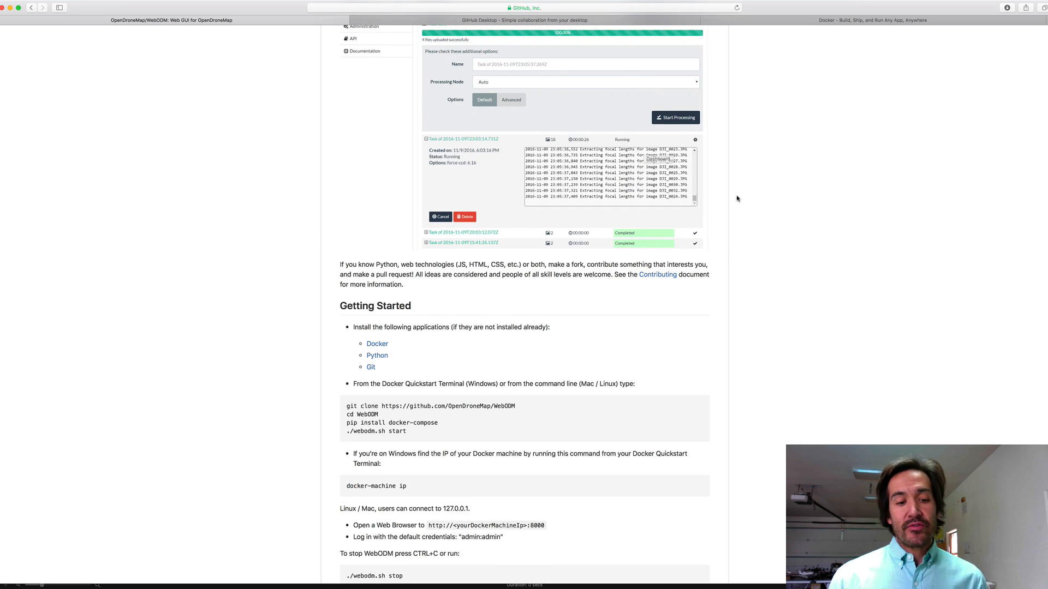
pyautogui.scroll(5, 737, 197)
pyautogui.scroll(-6, 737, 197)
pyautogui.scroll(-5, 737, 198)
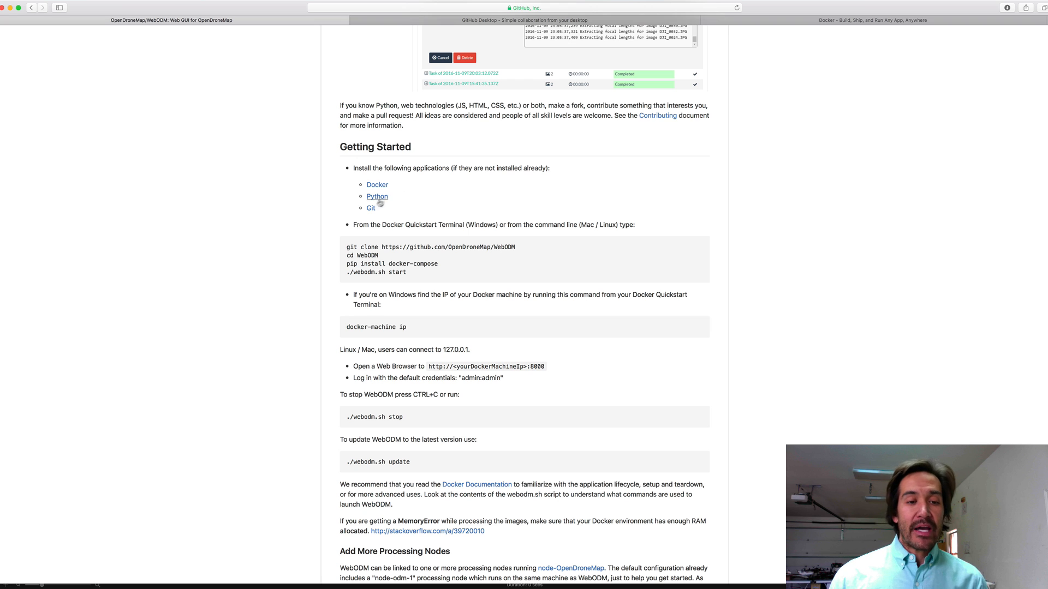
pyautogui.scroll(-2, 547, 263)
pyautogui.scroll(-3, 548, 263)
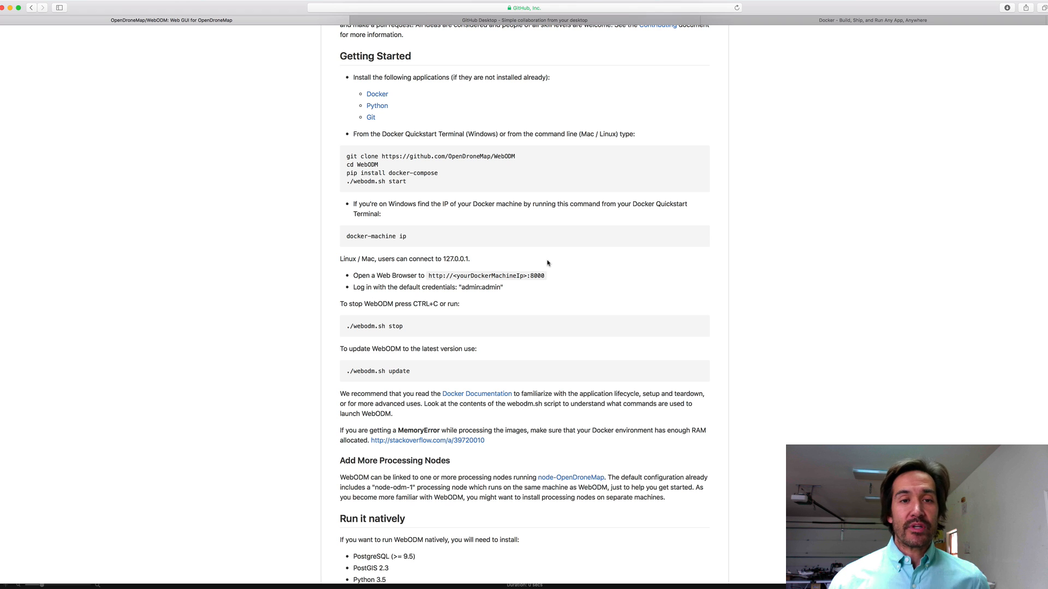
# Look over the GitHub Desktop download page, then return to the WebODM repository file list
pyautogui.click(521, 20)
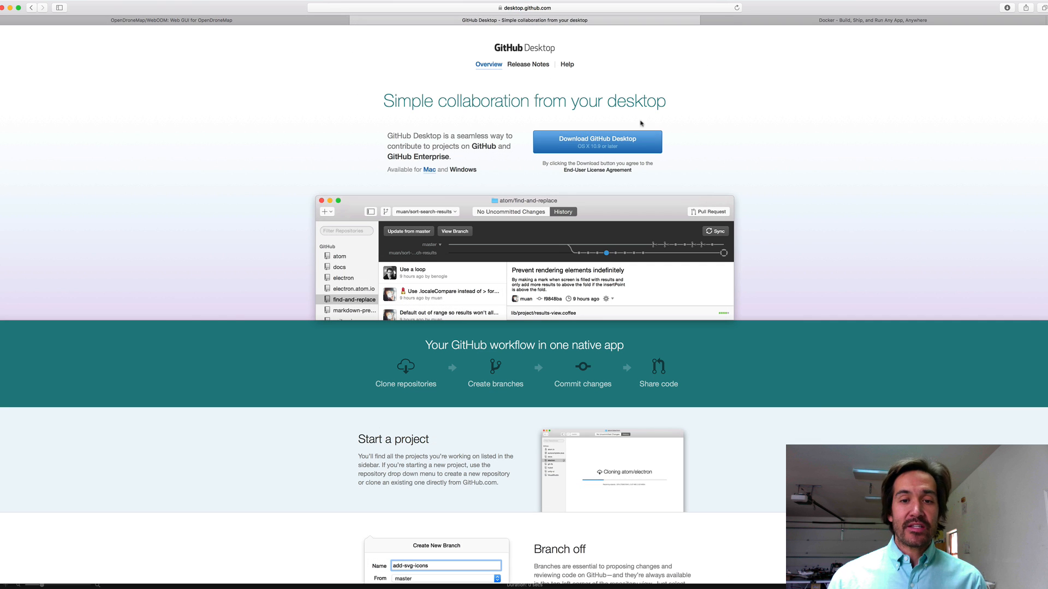
pyautogui.scroll(-1, 780, 199)
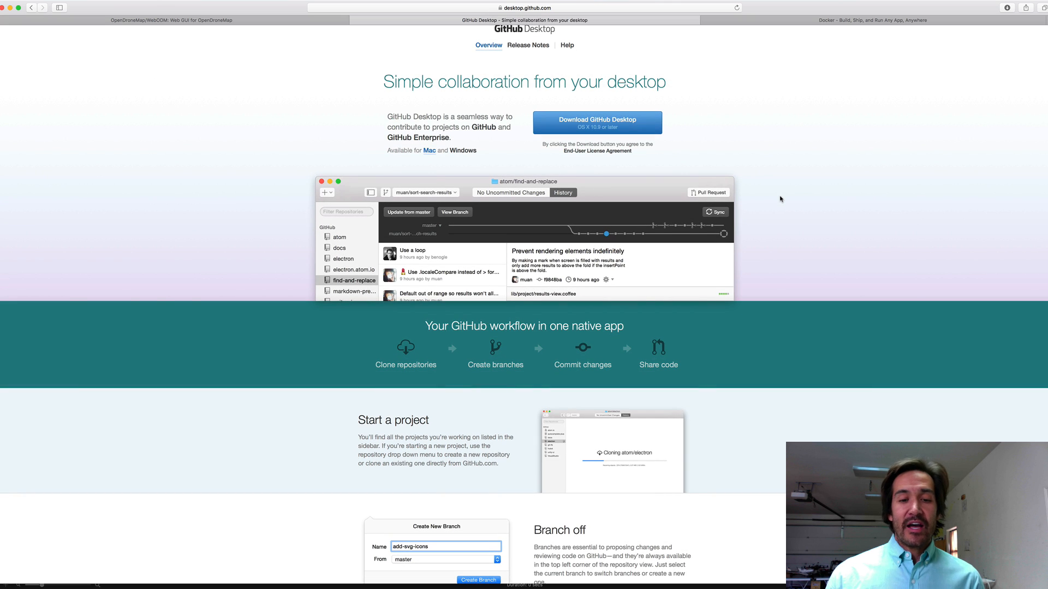
pyautogui.scroll(-1, 780, 200)
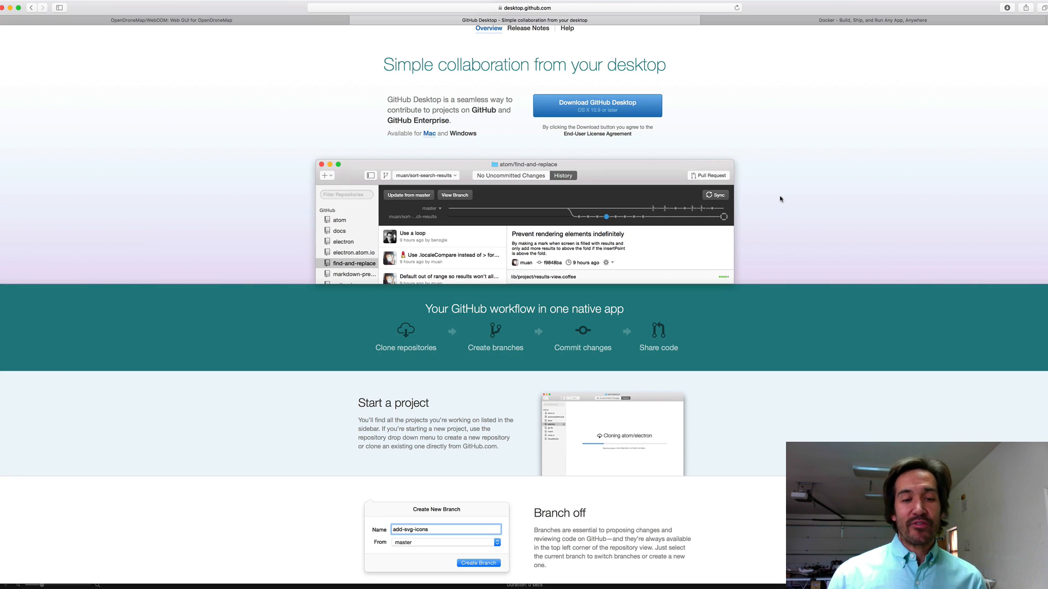
pyautogui.scroll(-5, 780, 199)
pyautogui.scroll(5, 780, 199)
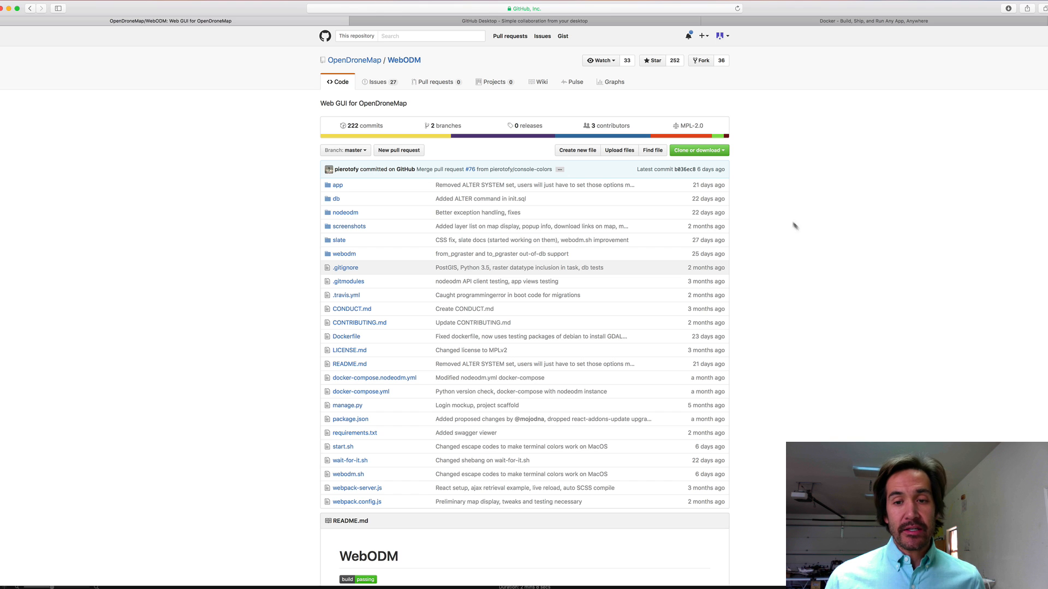
# Clone OpenDroneMap/WebODM through Open in Desktop into the _dev folder with GitHub Desktop
pyautogui.click(709, 153)
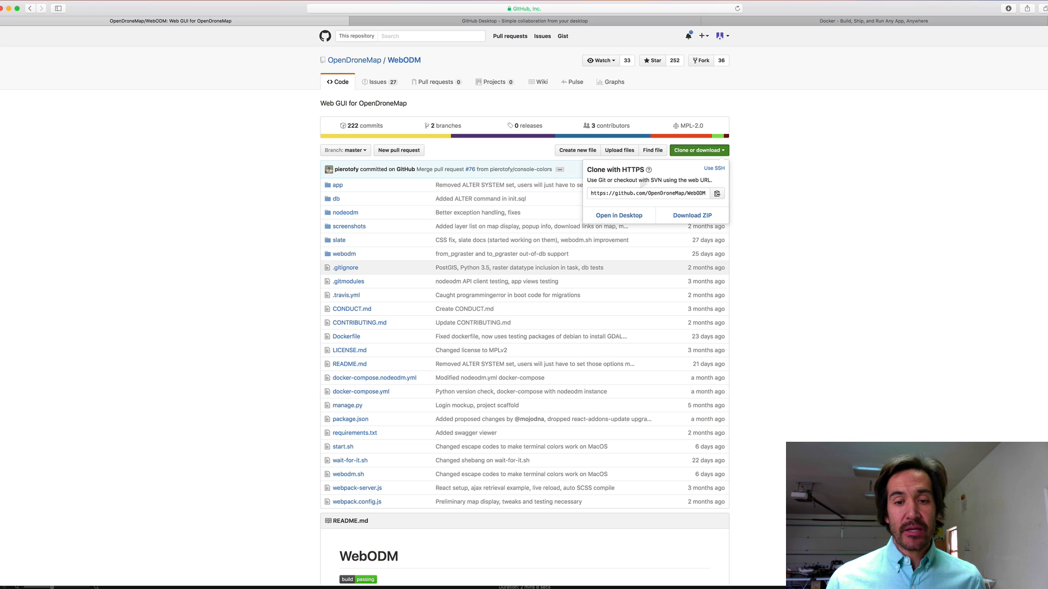
pyautogui.click(618, 216)
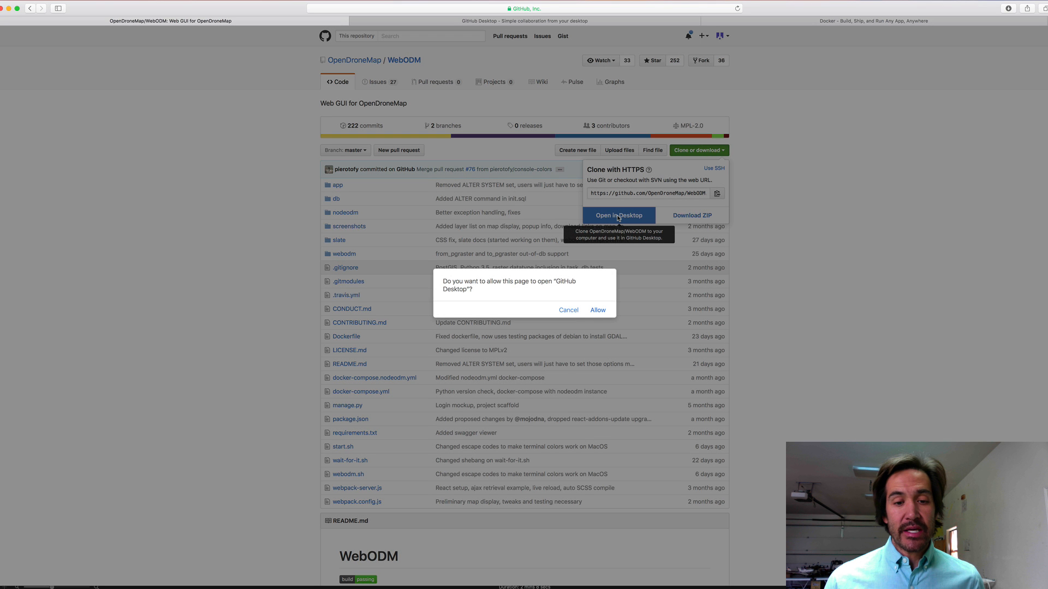
pyautogui.click(599, 310)
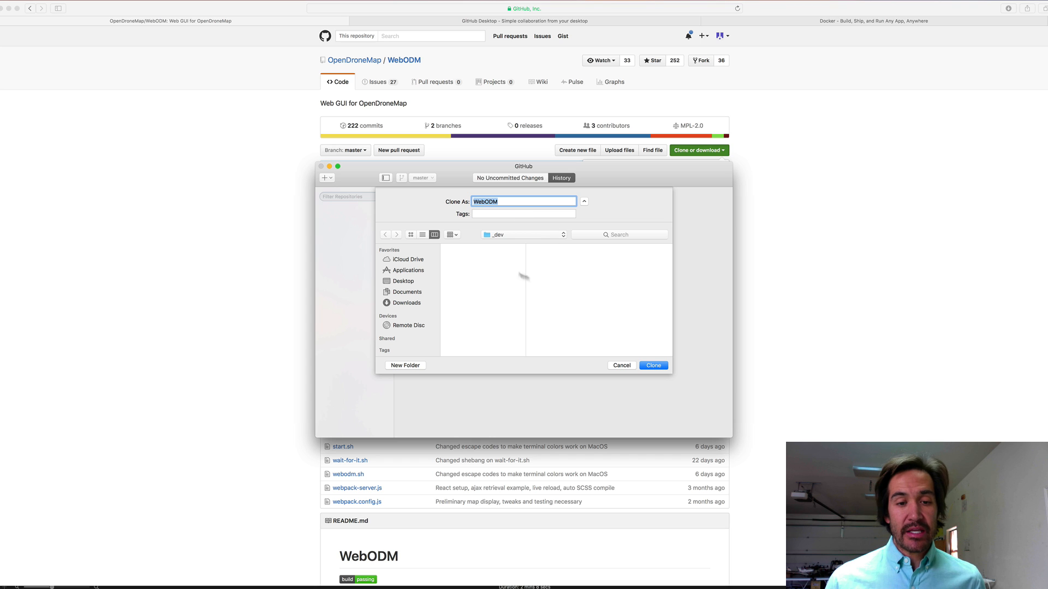
pyautogui.click(660, 365)
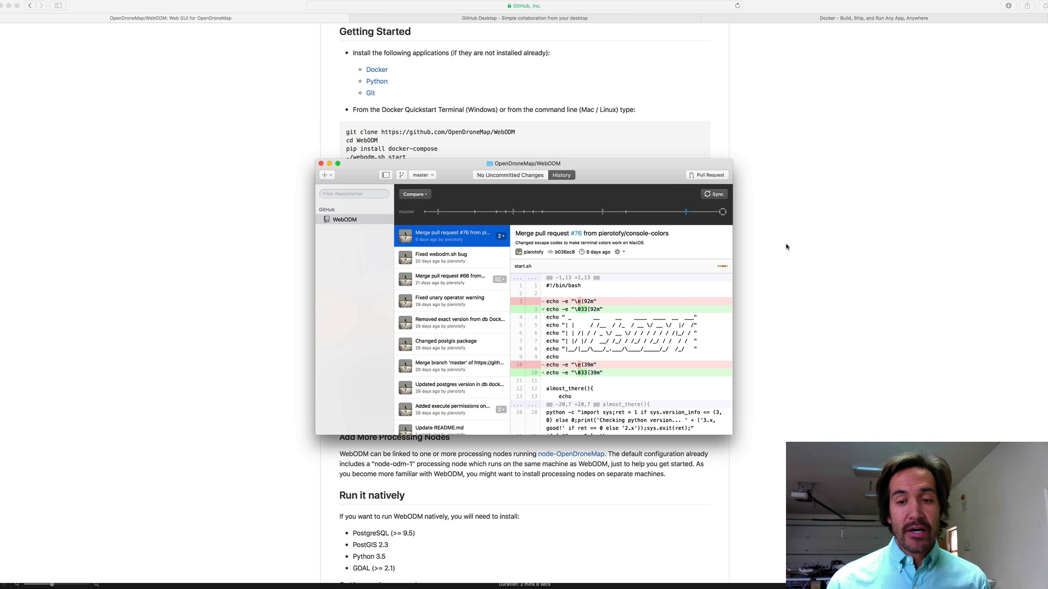
# Move the Terminal shell into the WebODM folder, then check the Docker website
pyautogui.press('super+Tab')
pyautogui.press('super+Tab')
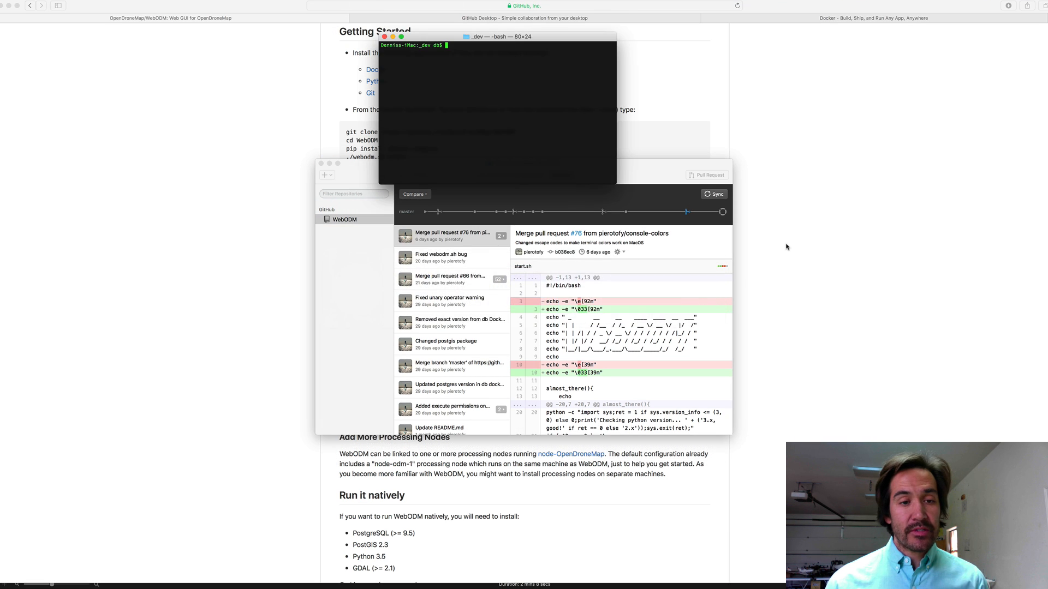
pyautogui.write('cd')
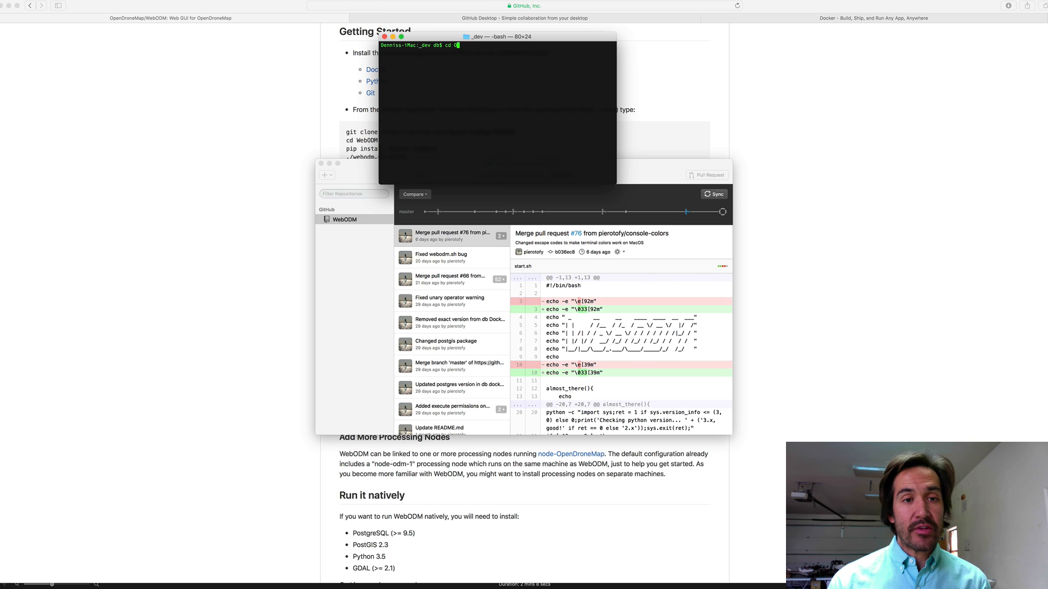
pyautogui.write(' We')
pyautogui.press('Tab')
pyautogui.press('Return')
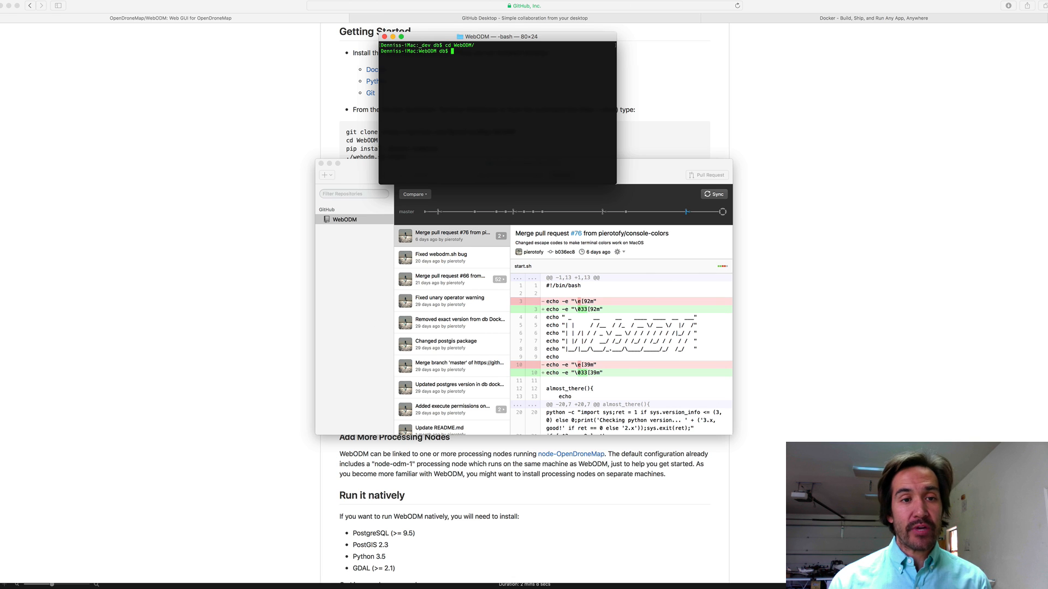
pyautogui.press('super+Tab')
pyautogui.press('super+Tab')
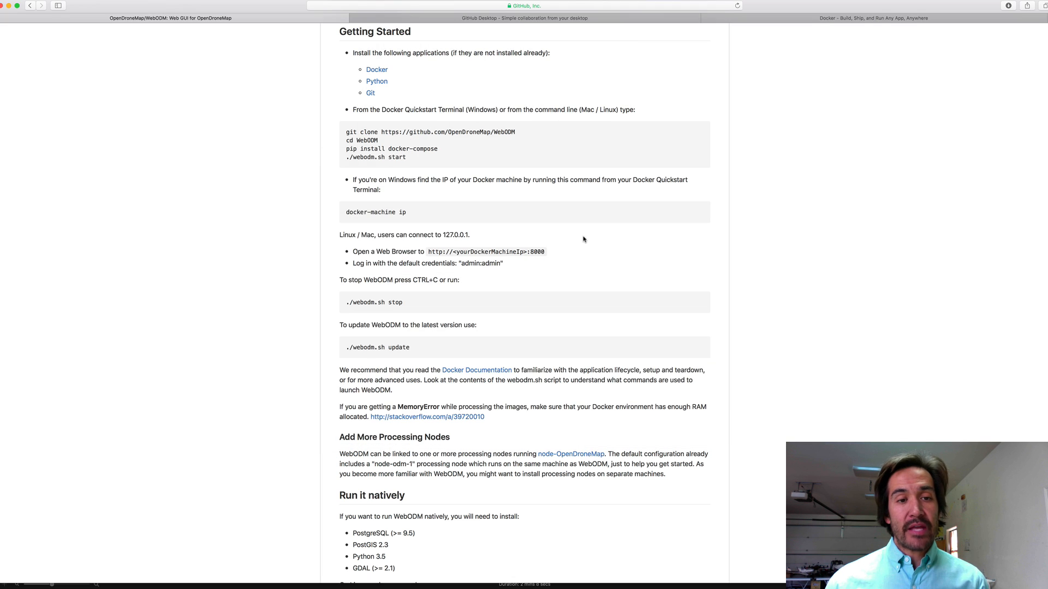
pyautogui.click(862, 21)
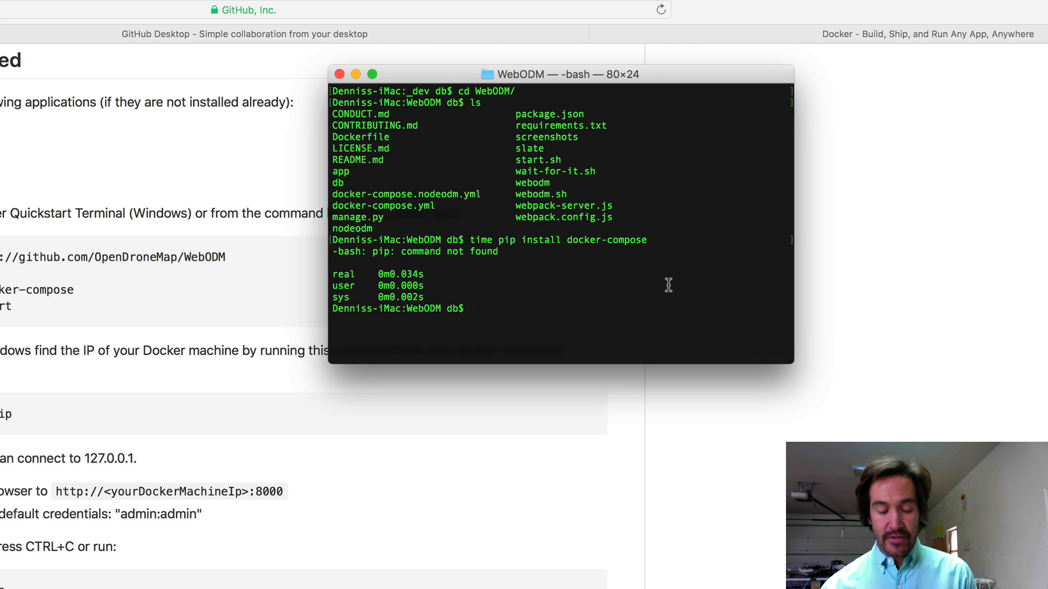
# Install pip via sudo easy_install pip and recall the docker-compose install command
pyautogui.write('l pip')
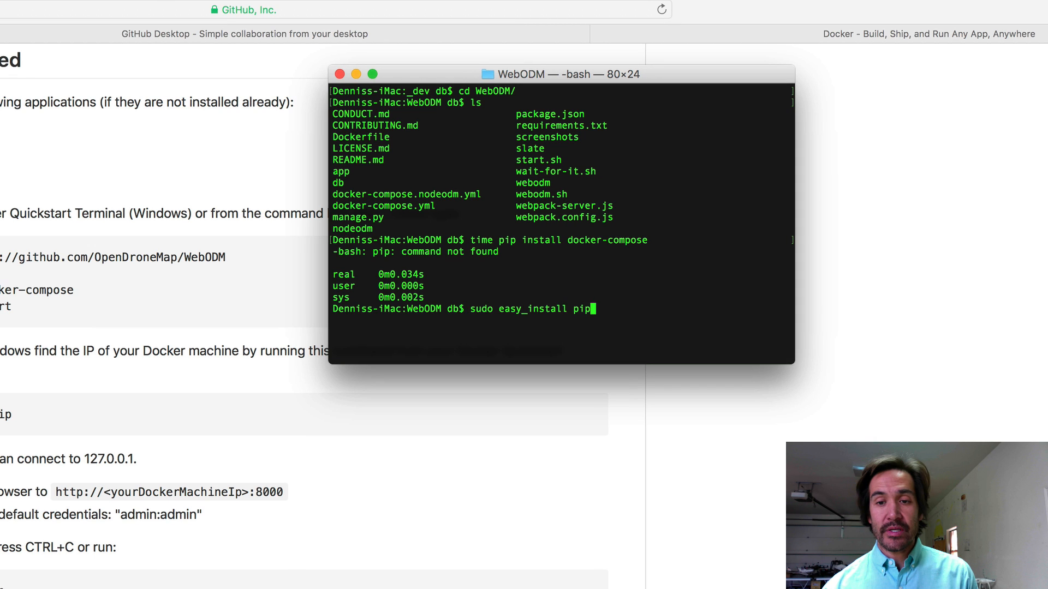
pyautogui.press('Return')
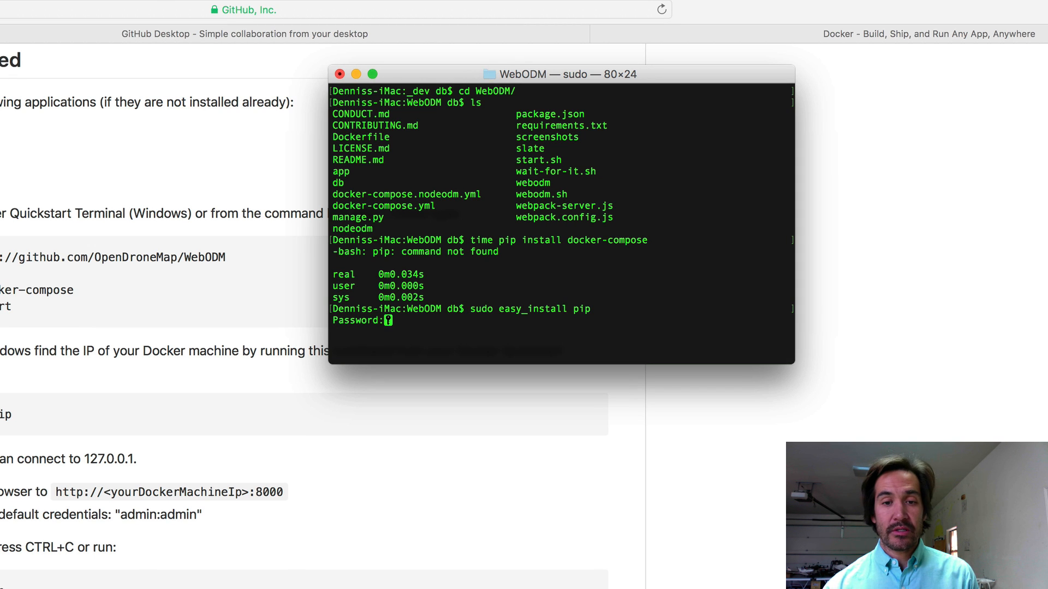
pyautogui.press('Return')
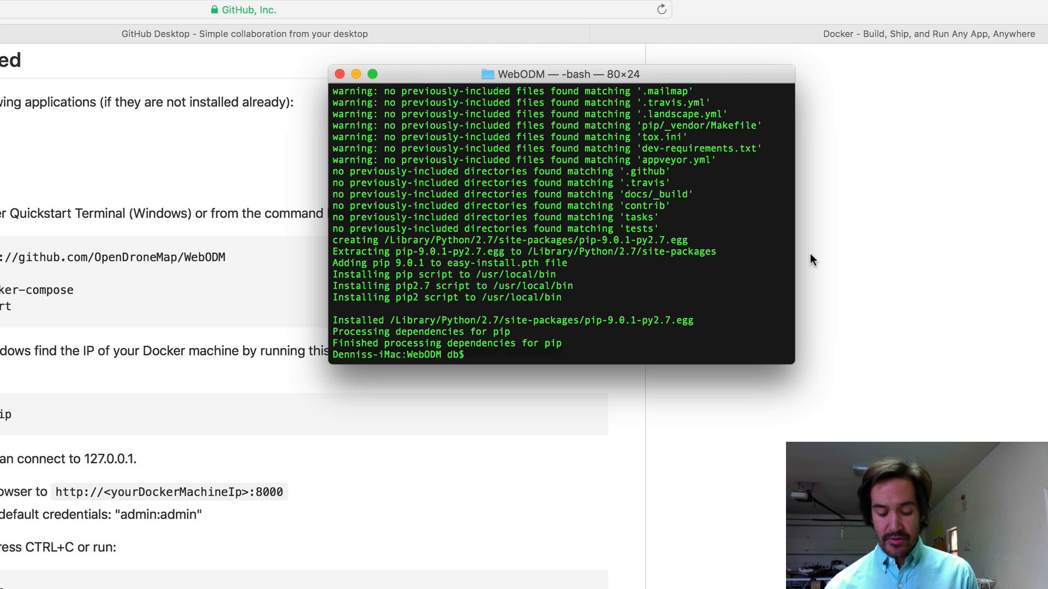
pyautogui.press('Up')
pyautogui.press('Up')
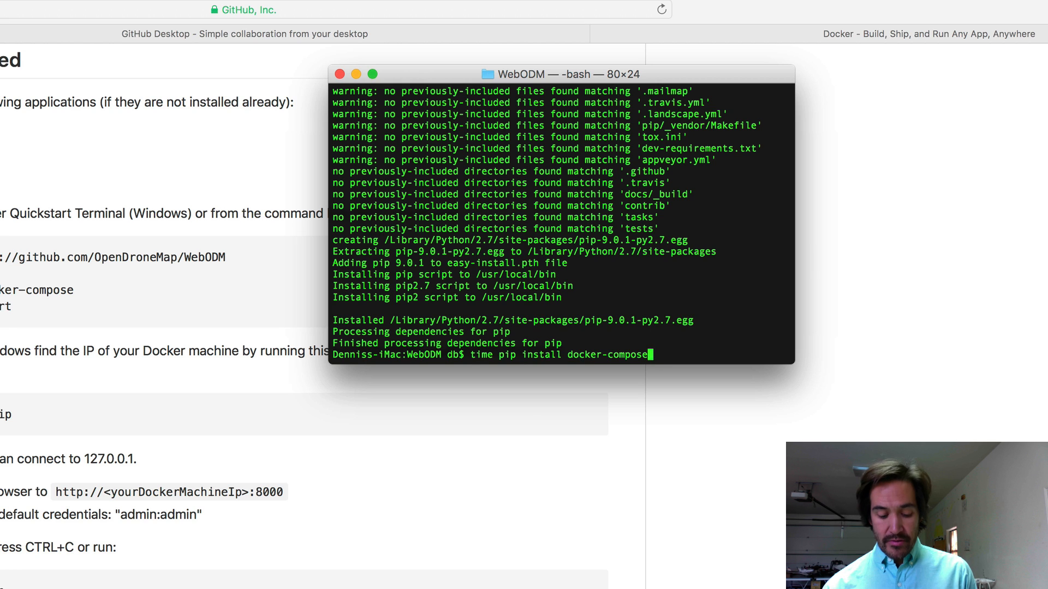
# Clear the Terminal and review the docker-compose pip installation output
pyautogui.hotkey('ctrl', 'l')
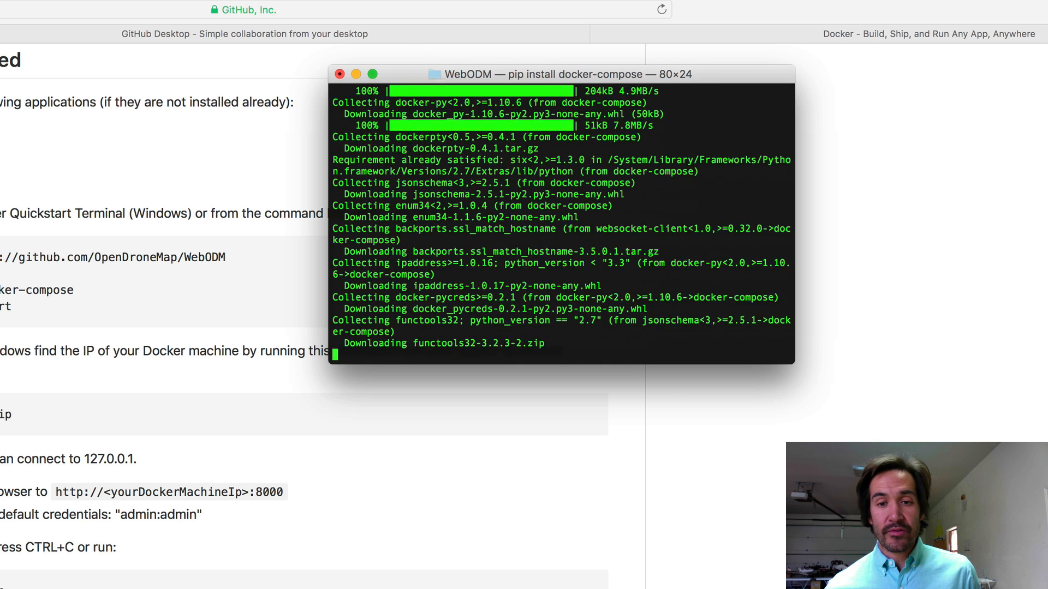
pyautogui.scroll(10, 594, 316)
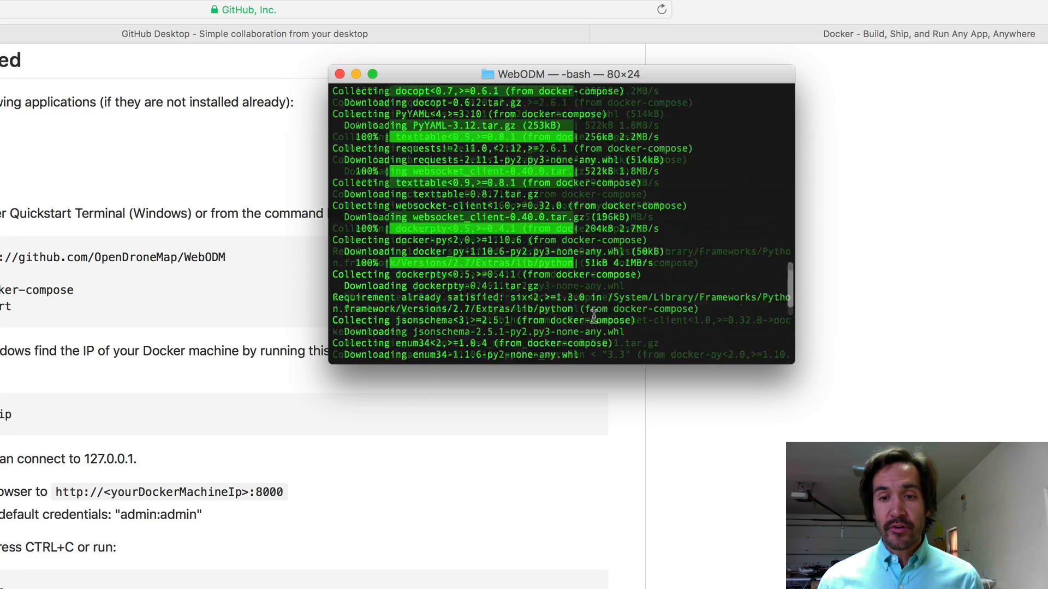
pyautogui.scroll(5, 594, 315)
pyautogui.scroll(-15, 594, 315)
pyautogui.scroll(8, 594, 316)
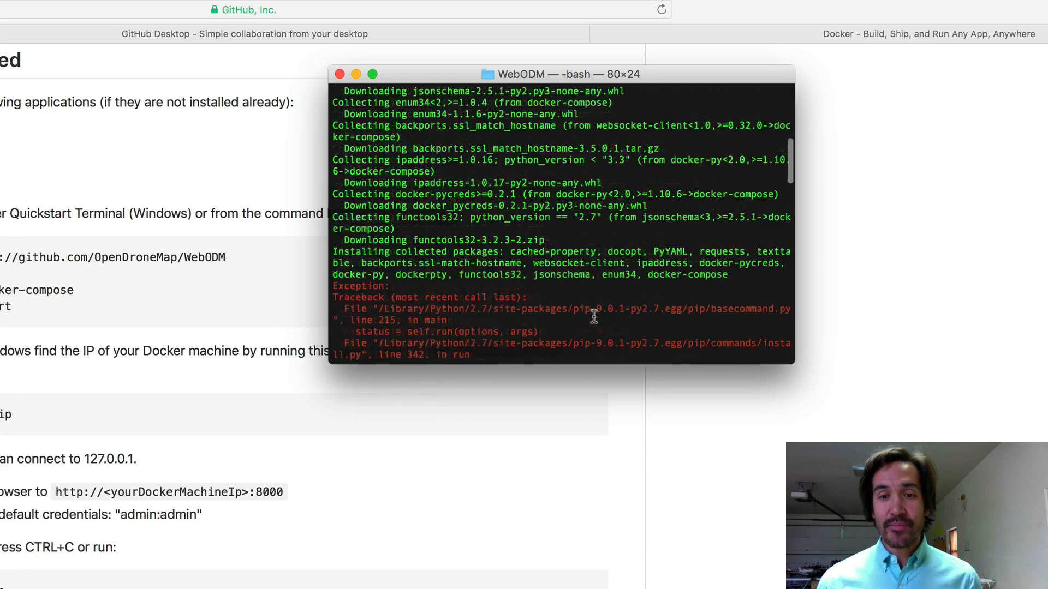
pyautogui.scroll(-10, 593, 315)
pyautogui.scroll(12, 594, 316)
pyautogui.scroll(-8, 594, 315)
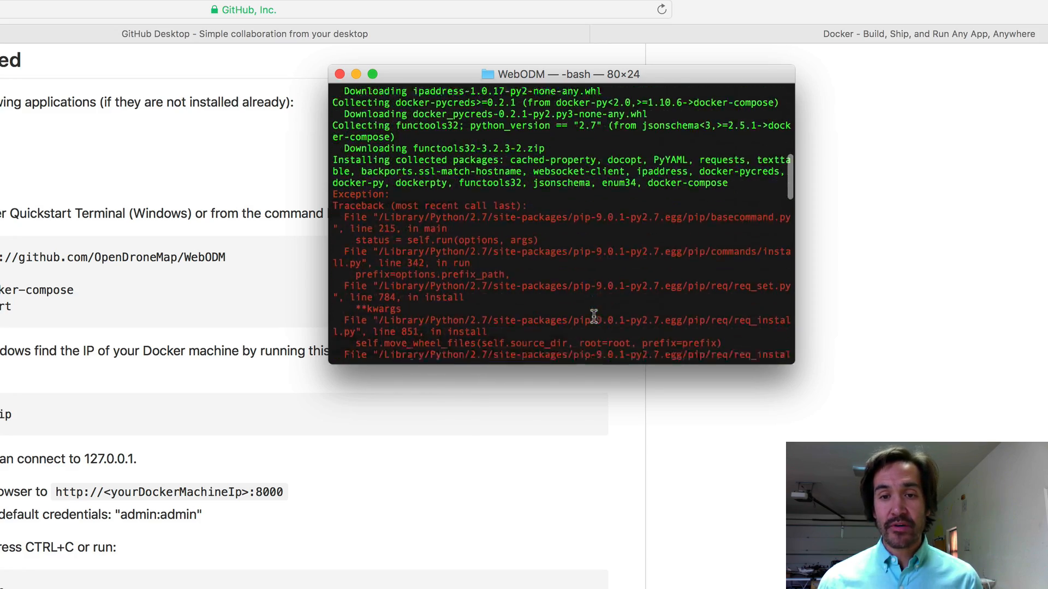
pyautogui.scroll(-10, 594, 315)
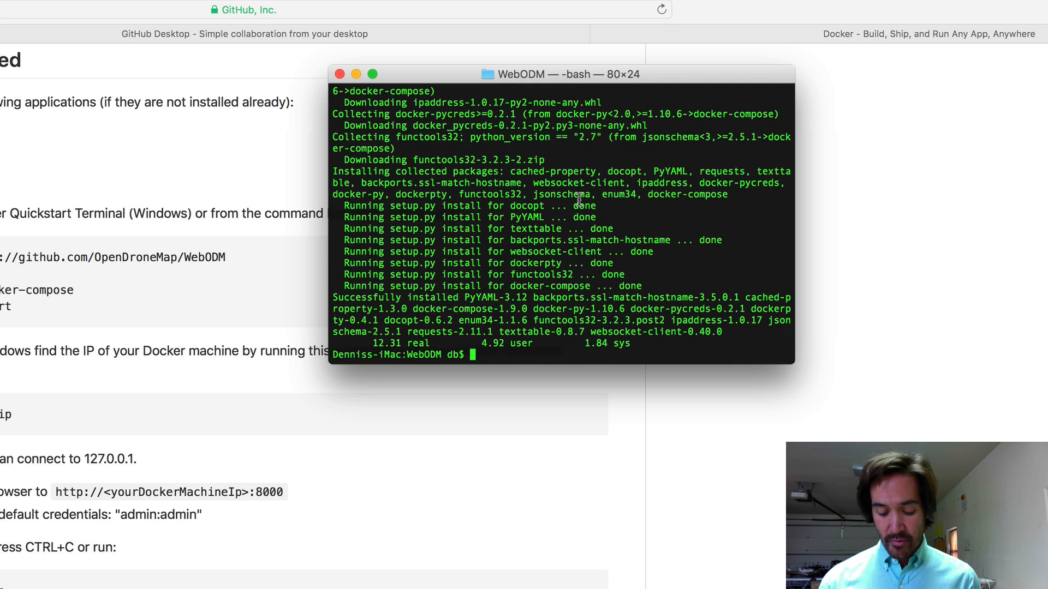
# Rerun the docker-compose pip install with sudo, entering the administrator password
pyautogui.press('Up')
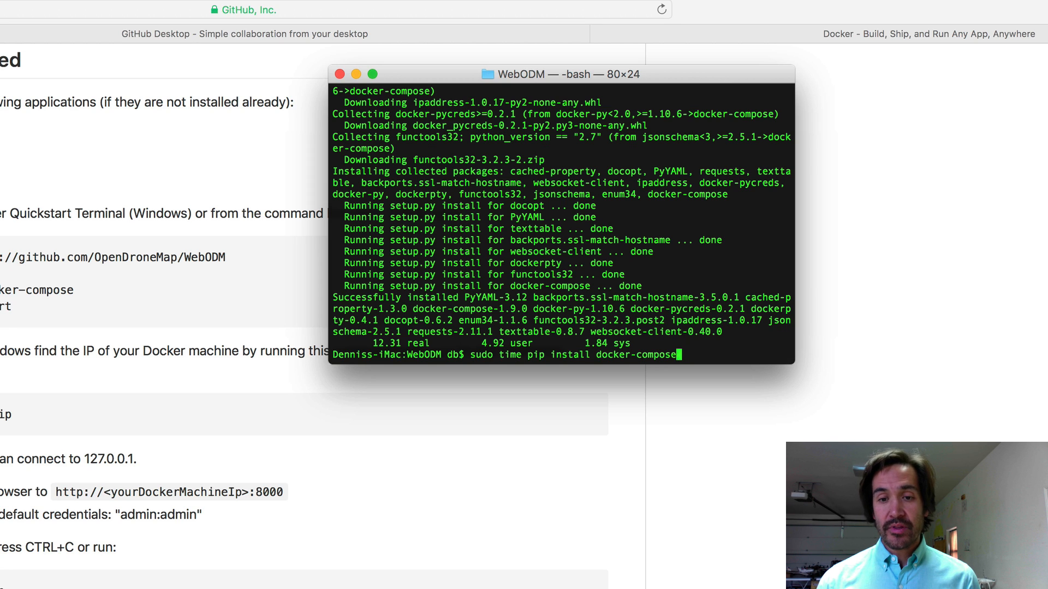
pyautogui.press('Return')
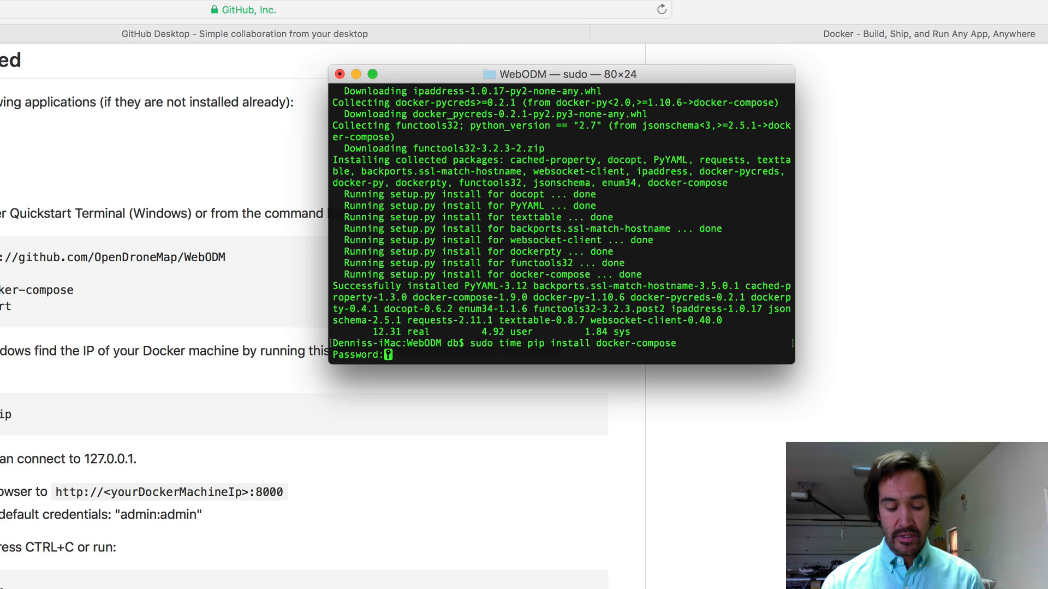
pyautogui.press('Return')
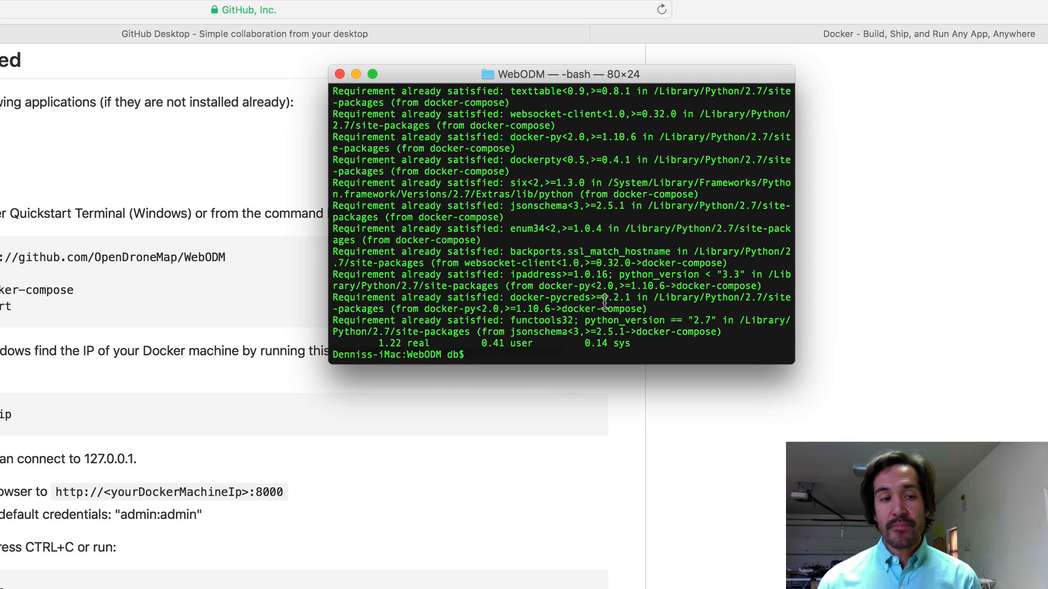
# Run time ./webodm.sh start from the WebODM folder on a cleared screen
pyautogui.write('./we')
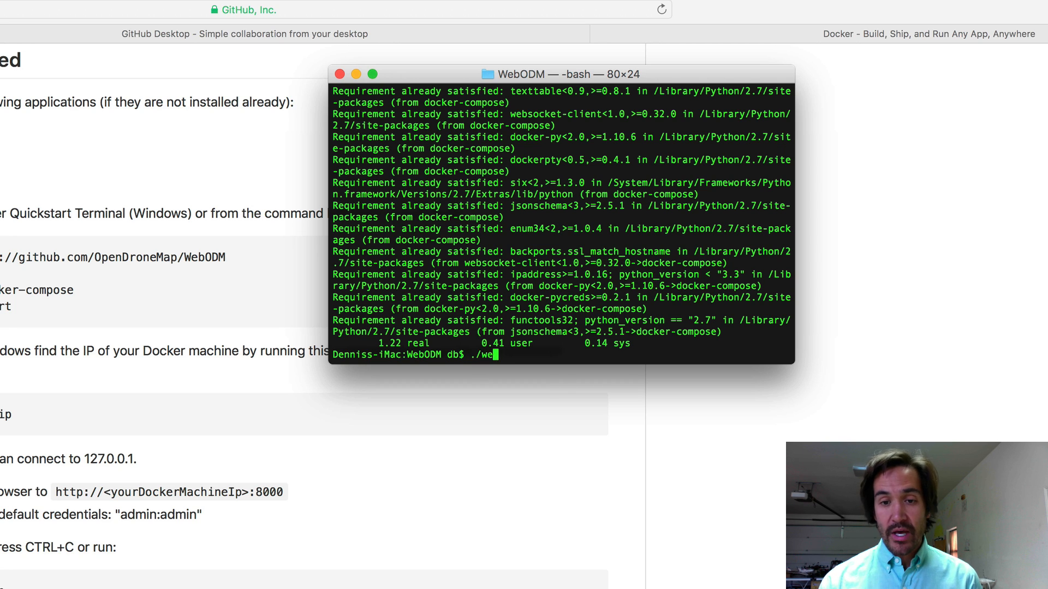
pyautogui.write('bodm.sh start')
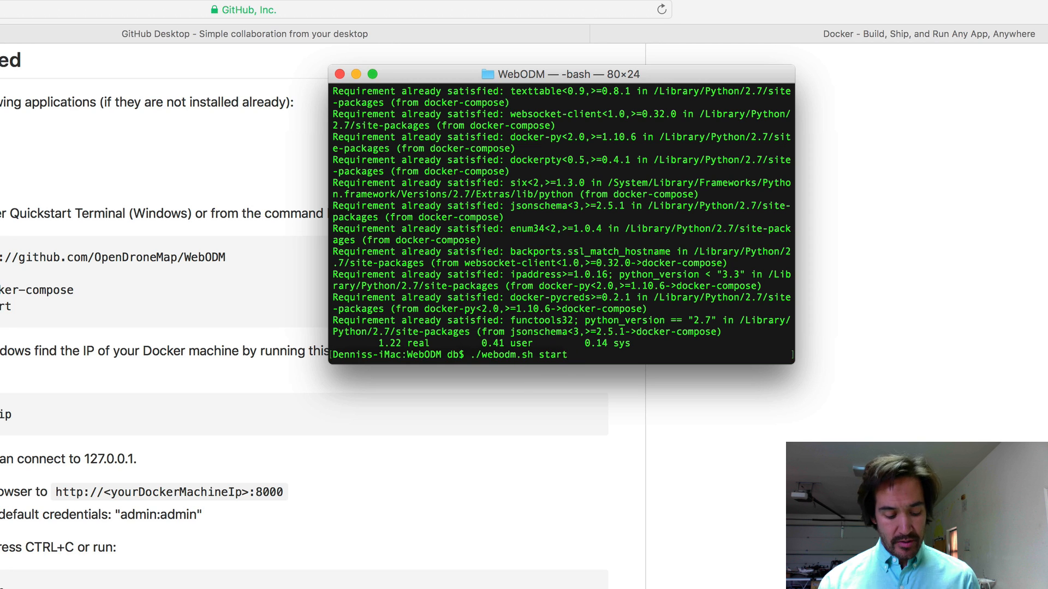
pyautogui.hotkey('ctrl', 'a')
pyautogui.write('time')
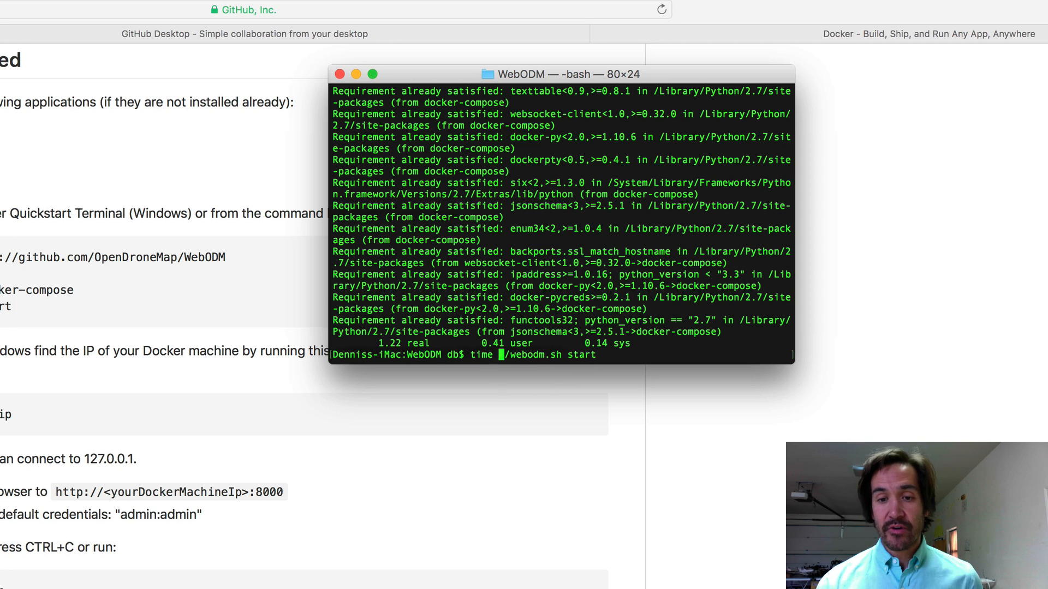
pyautogui.hotkey('ctrl', 'l')
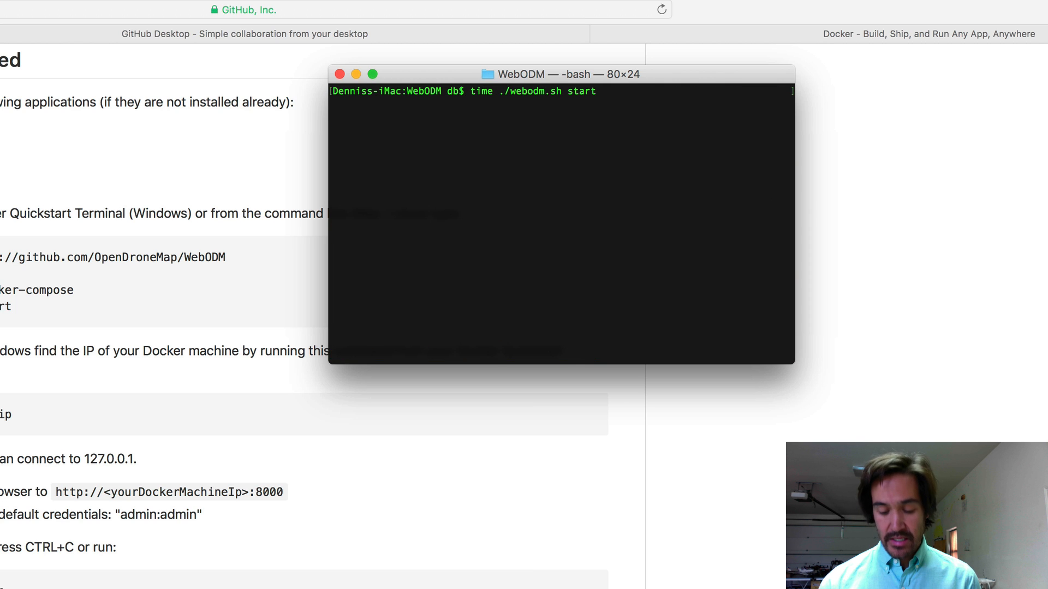
pyautogui.press('Return')
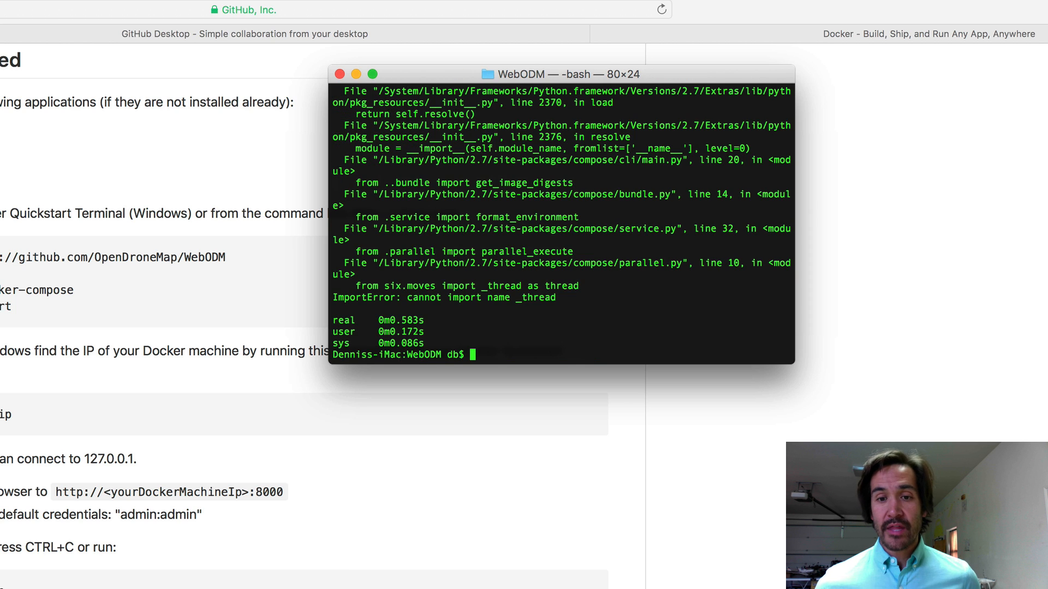
# Scroll through the start command's traceback ending in the _thread ImportError
pyautogui.press('super+Up')
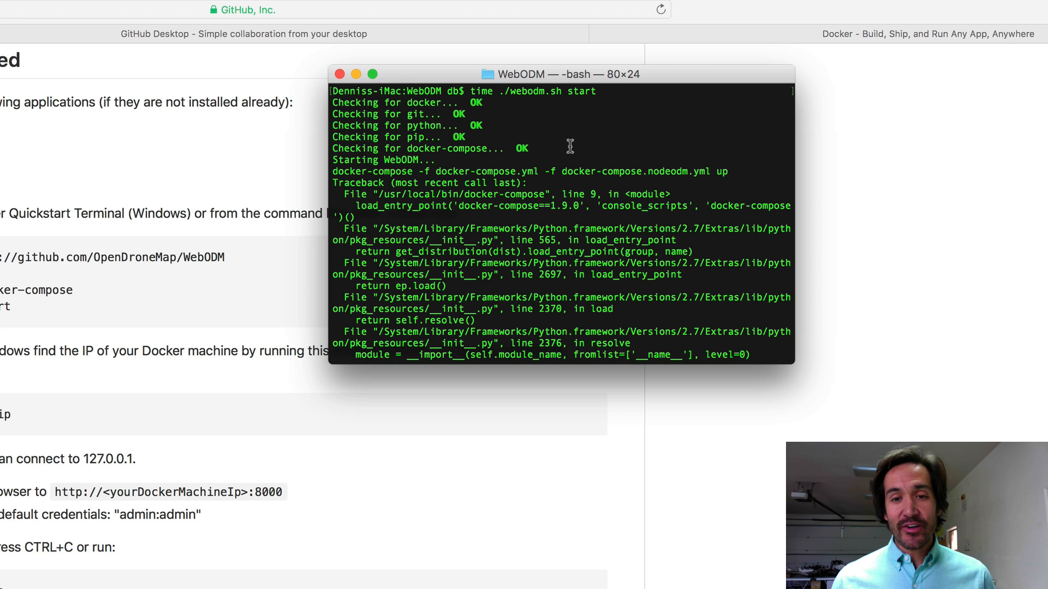
pyautogui.scroll(-1, 570, 147)
pyautogui.scroll(1, 570, 146)
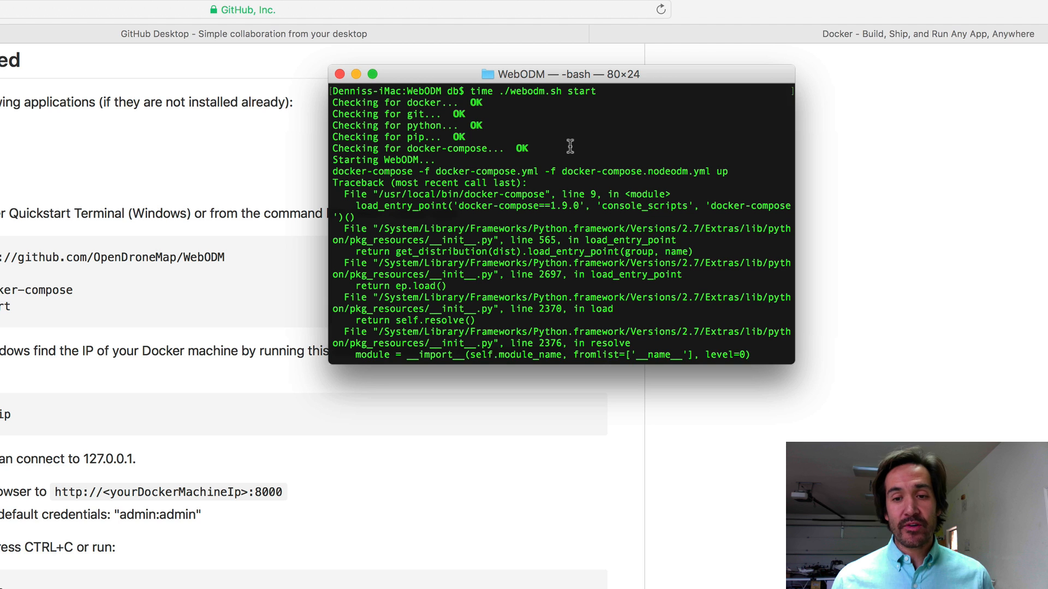
pyautogui.scroll(-3, 570, 146)
pyautogui.scroll(-3, 570, 146)
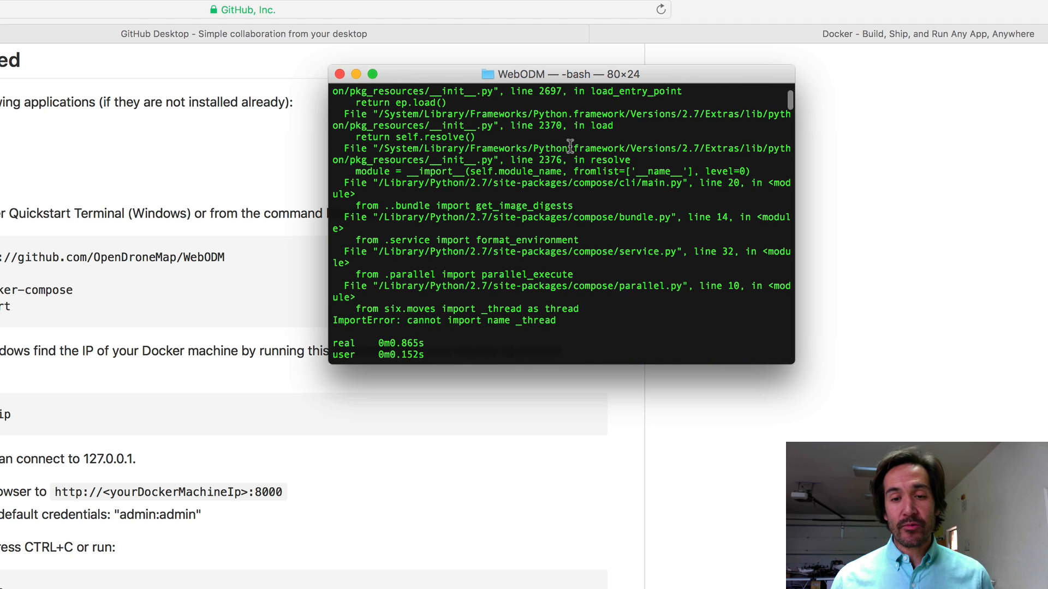
pyautogui.scroll(-1, 569, 146)
pyautogui.scroll(7, 491, 194)
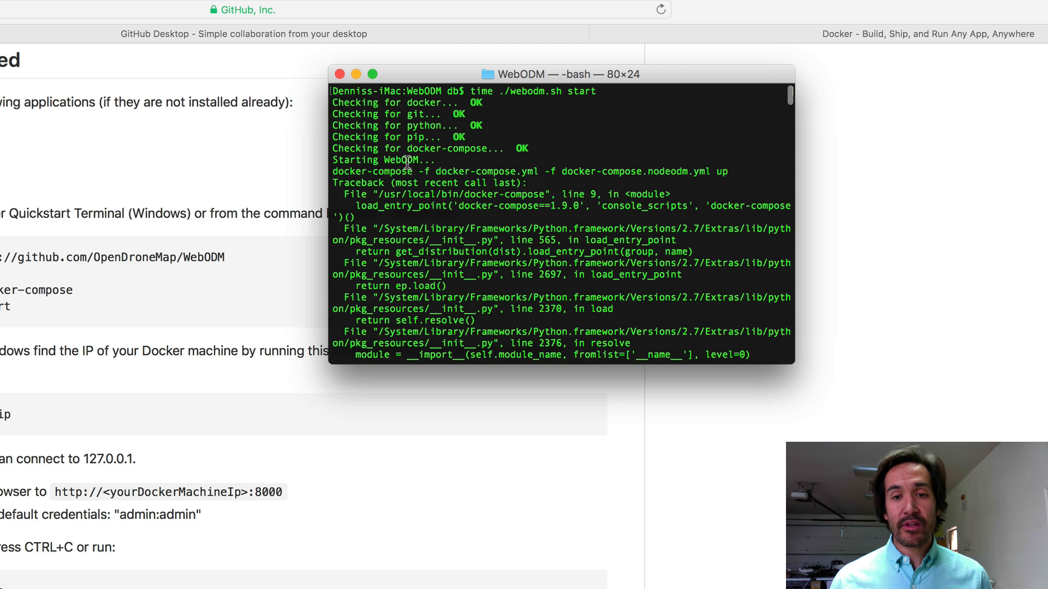
pyautogui.scroll(-10, 568, 133)
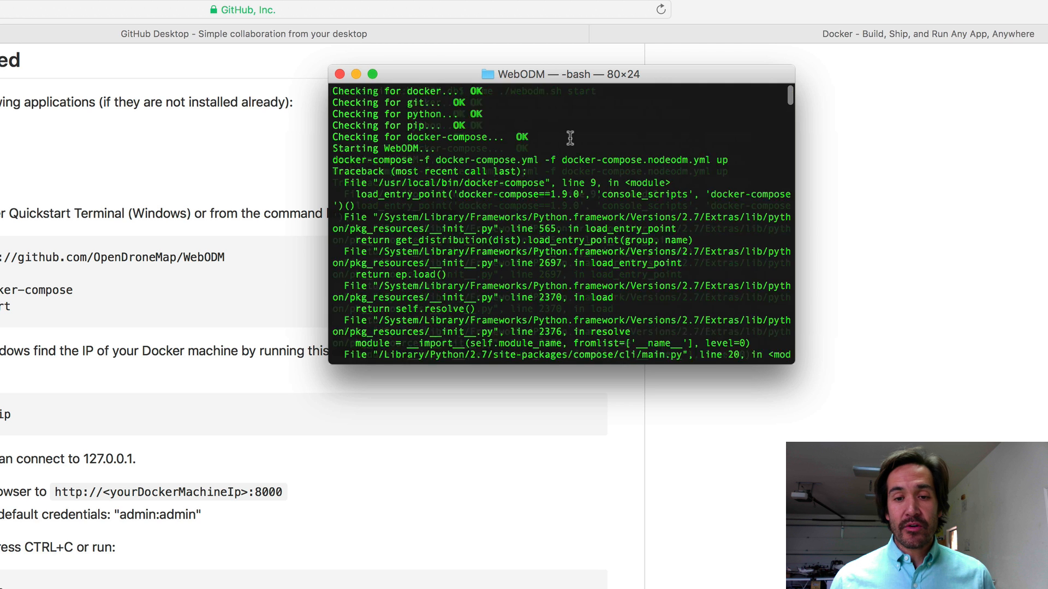
pyautogui.scroll(1, 464, 226)
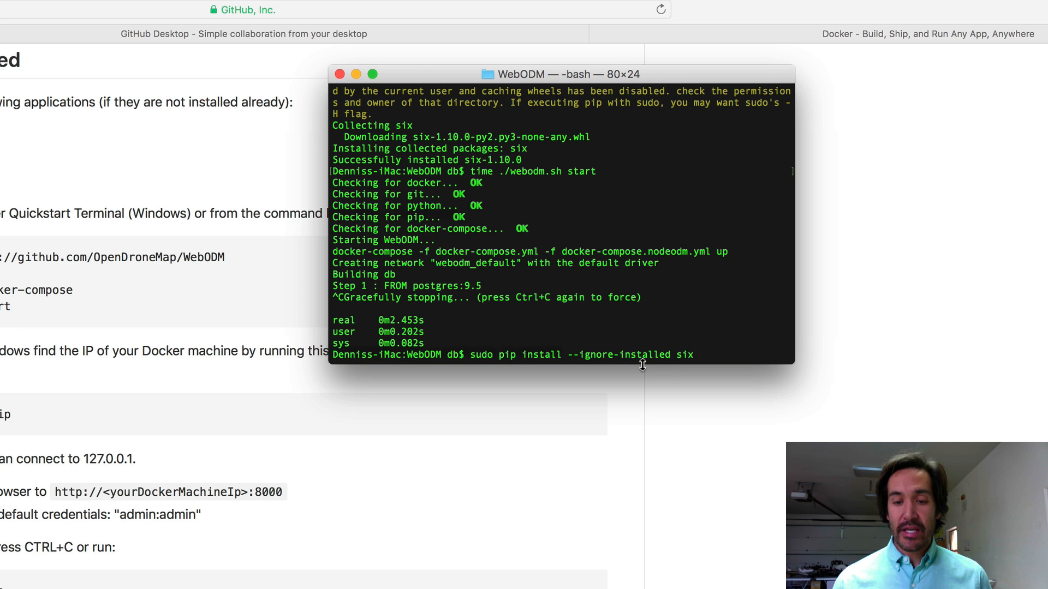
# Reinstall six 1.10.0 with sudo, then rerun time ./webodm.sh start
pyautogui.press('Return')
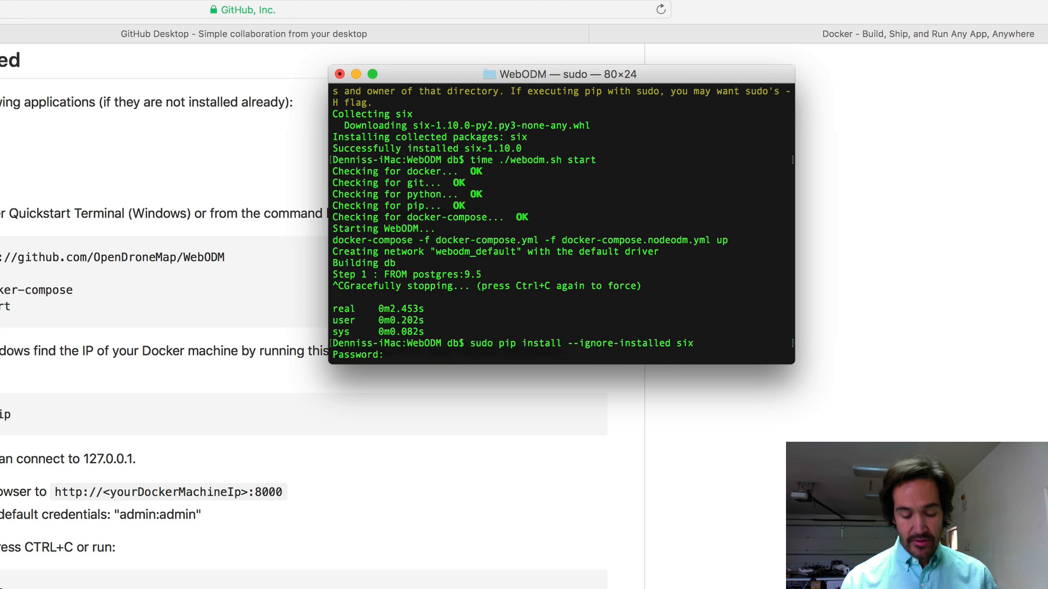
pyautogui.press('Return')
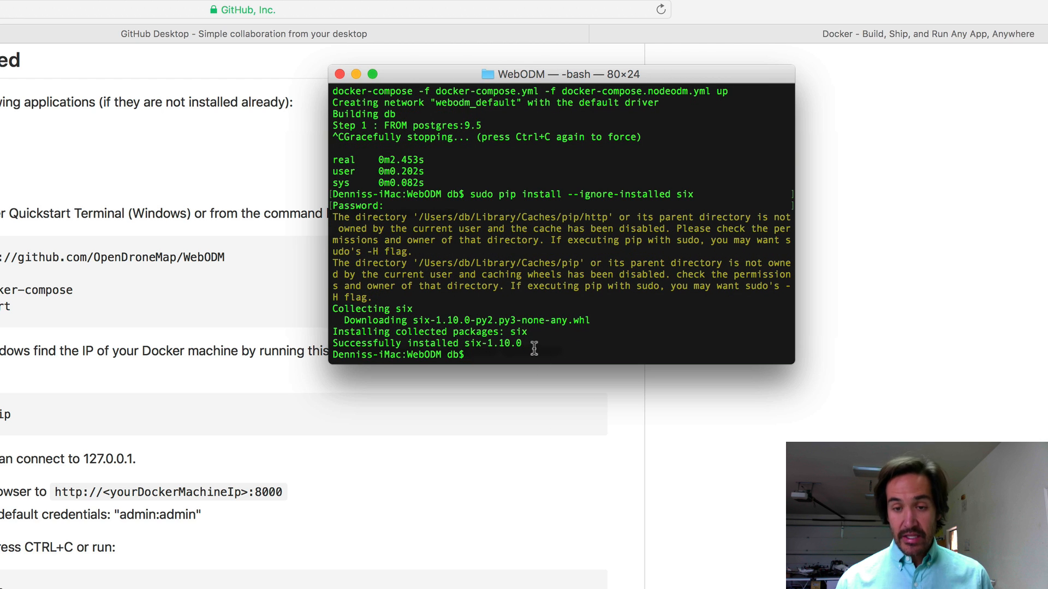
pyautogui.press('Up')
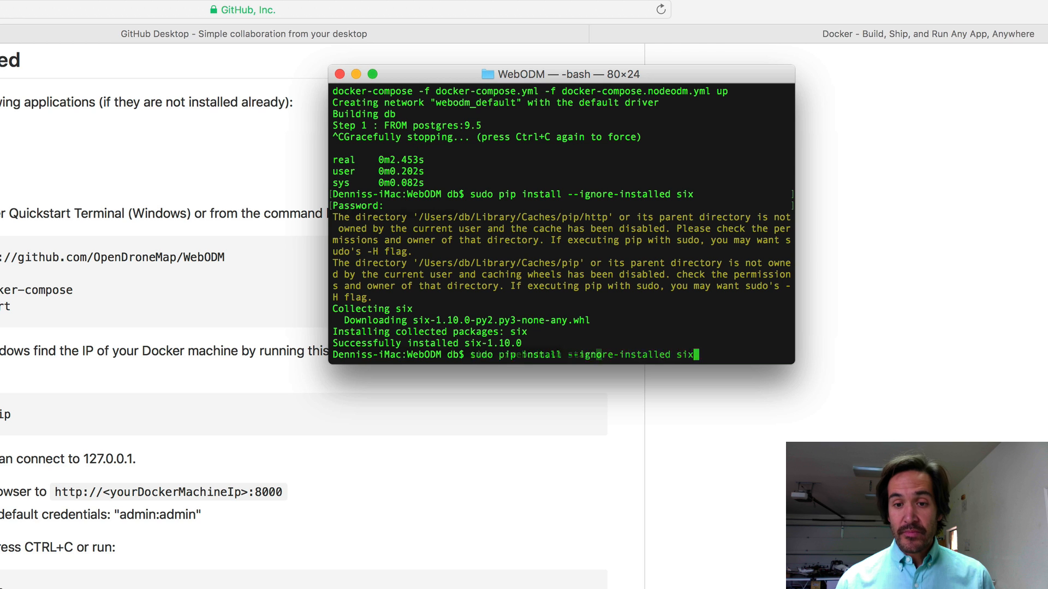
pyautogui.press('Up')
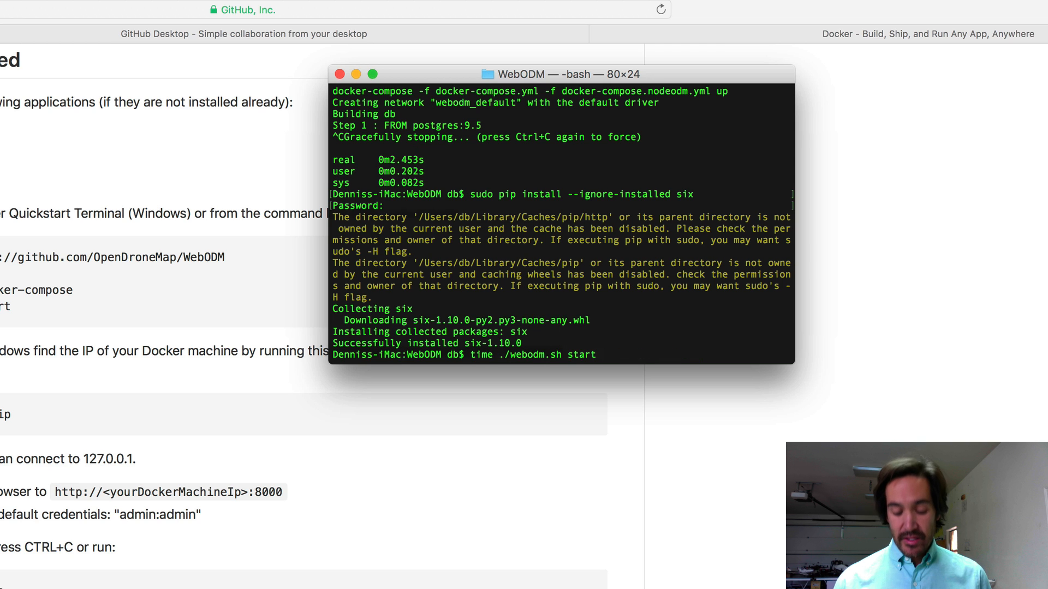
pyautogui.press('Return')
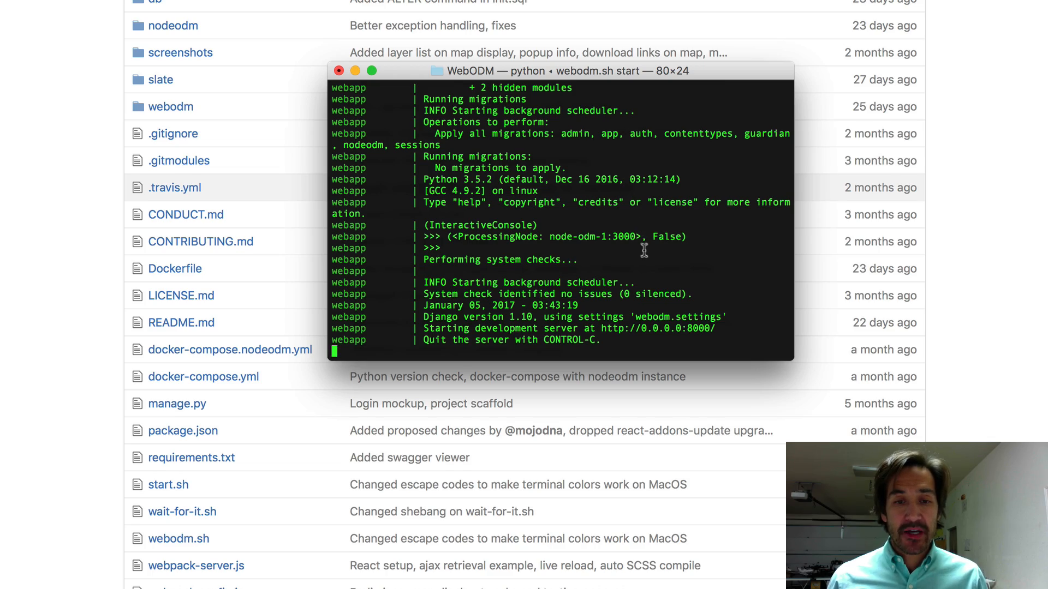
pyautogui.scroll(15, 644, 251)
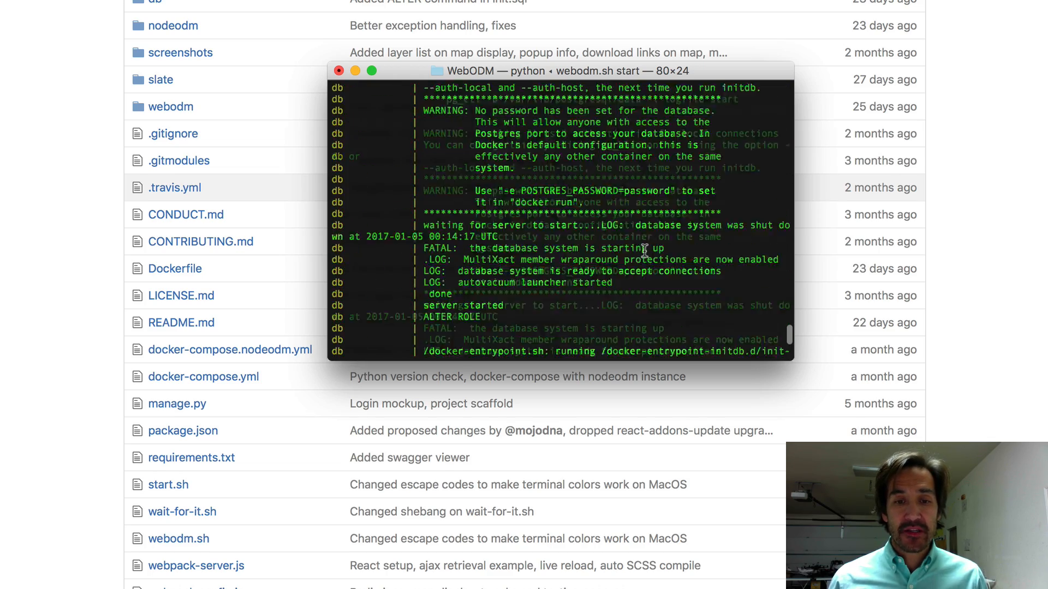
pyautogui.scroll(15, 644, 250)
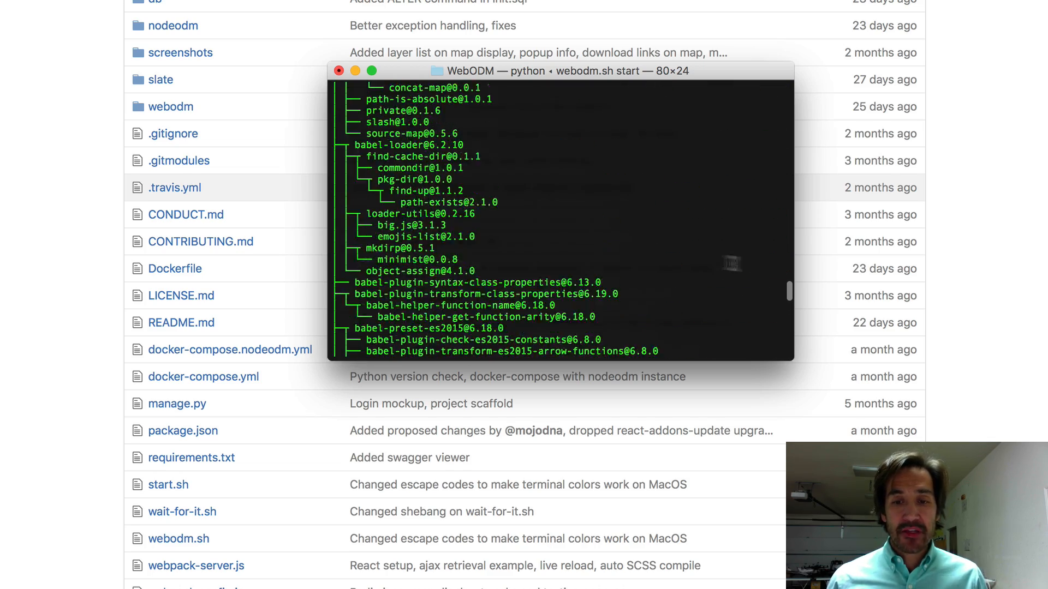
pyautogui.moveTo(784, 289); pyautogui.dragTo(784, 362)
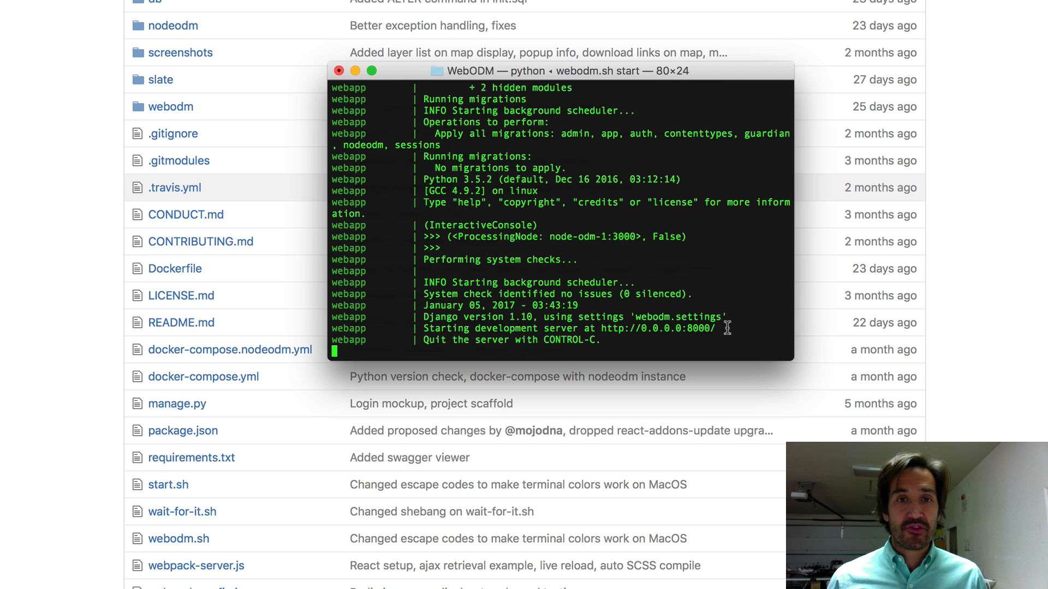
# Open the local WebODM site at localhost:8000 in the browser
pyautogui.click(994, 419)
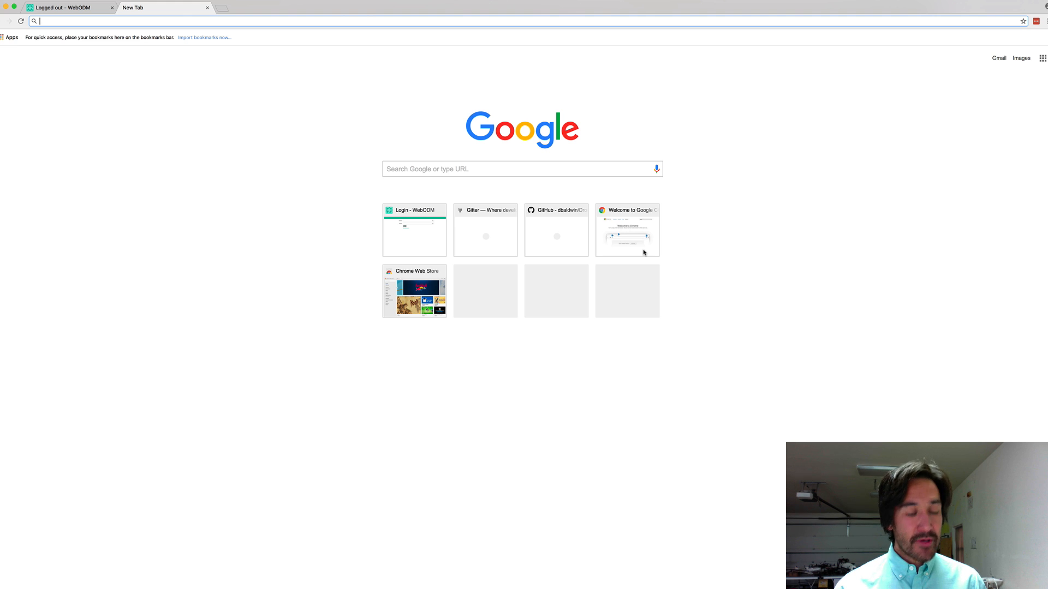
pyautogui.write('htt')
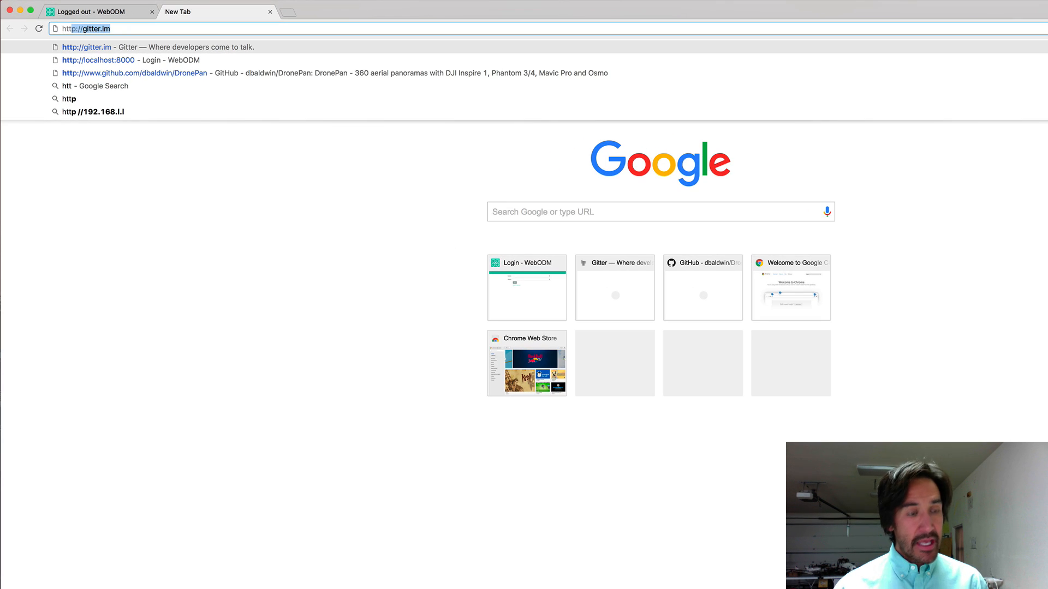
pyautogui.press('Down')
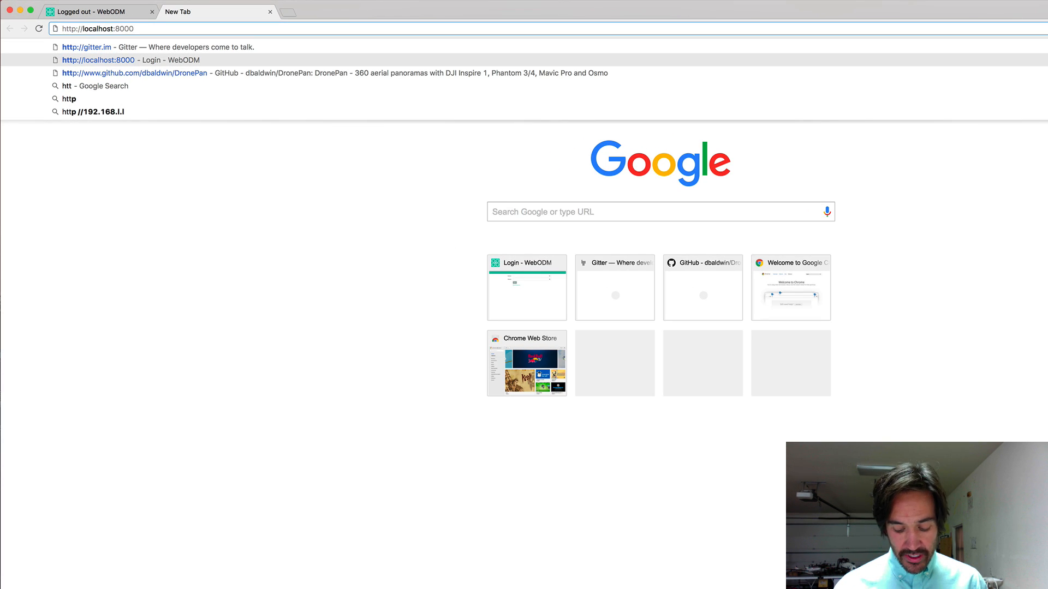
pyautogui.press('Return')
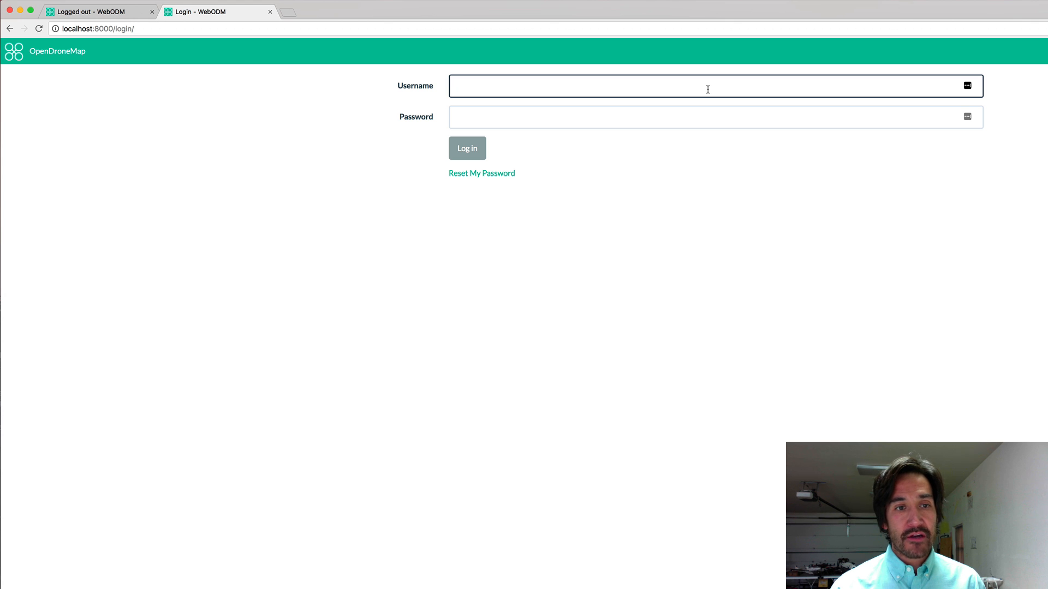
# Sign in to WebODM with the administrator username and password
pyautogui.write('in')
pyautogui.press('Tab')
pyautogui.write('ad')
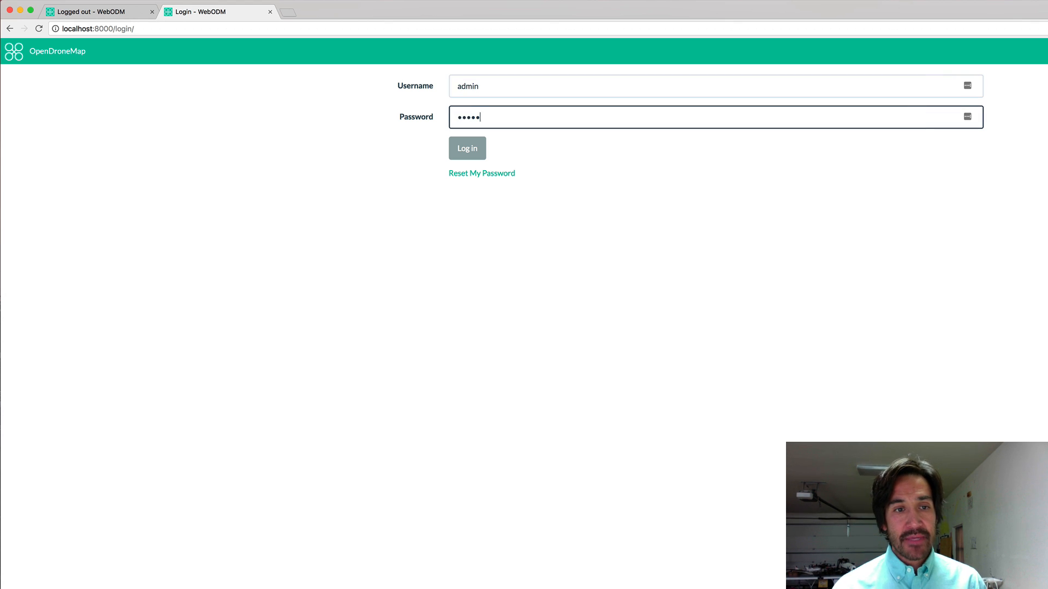
pyautogui.write('min')
pyautogui.click(479, 152)
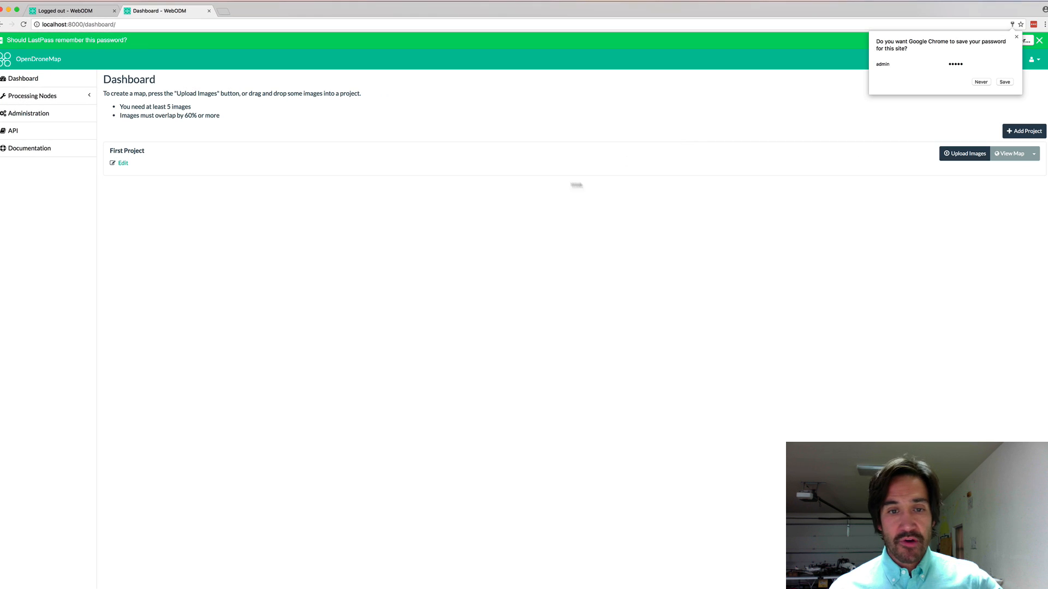
# Create the Tiger Stadium project and open its image upload file picker
pyautogui.click(1016, 36)
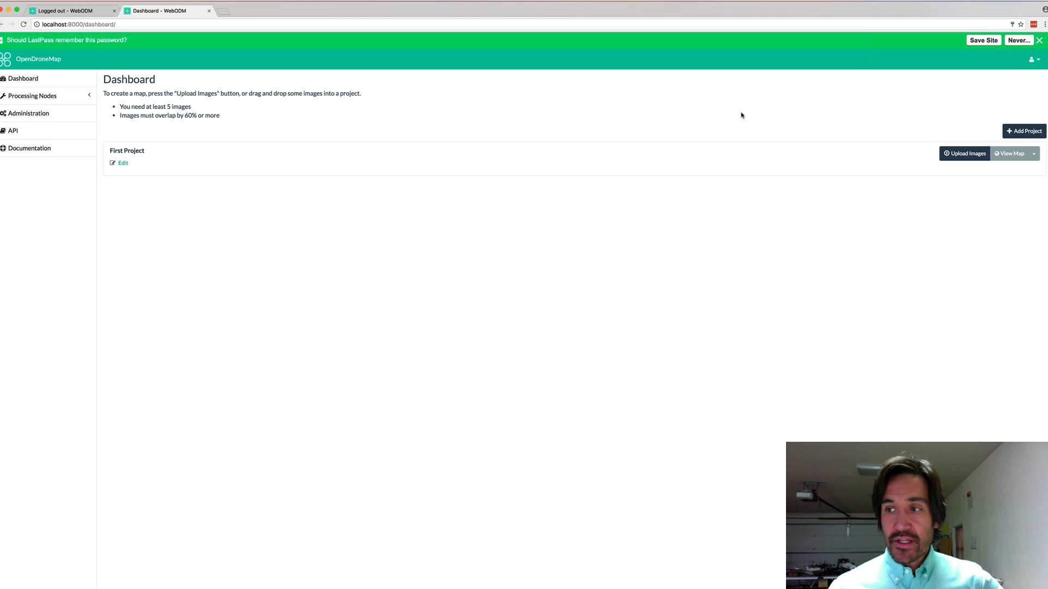
pyautogui.click(1024, 131)
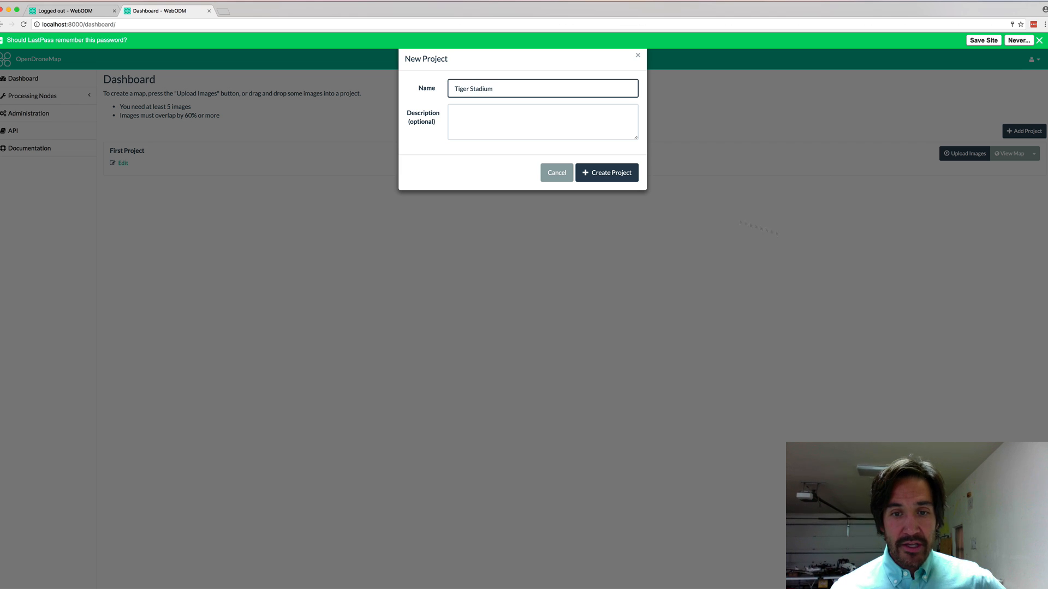
pyautogui.click(610, 173)
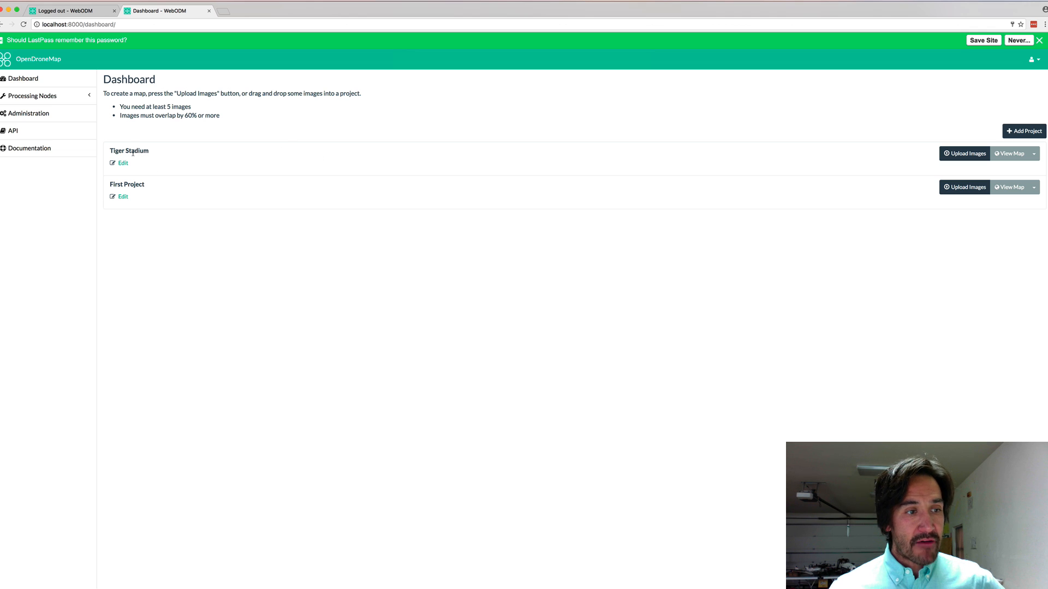
pyautogui.click(975, 155)
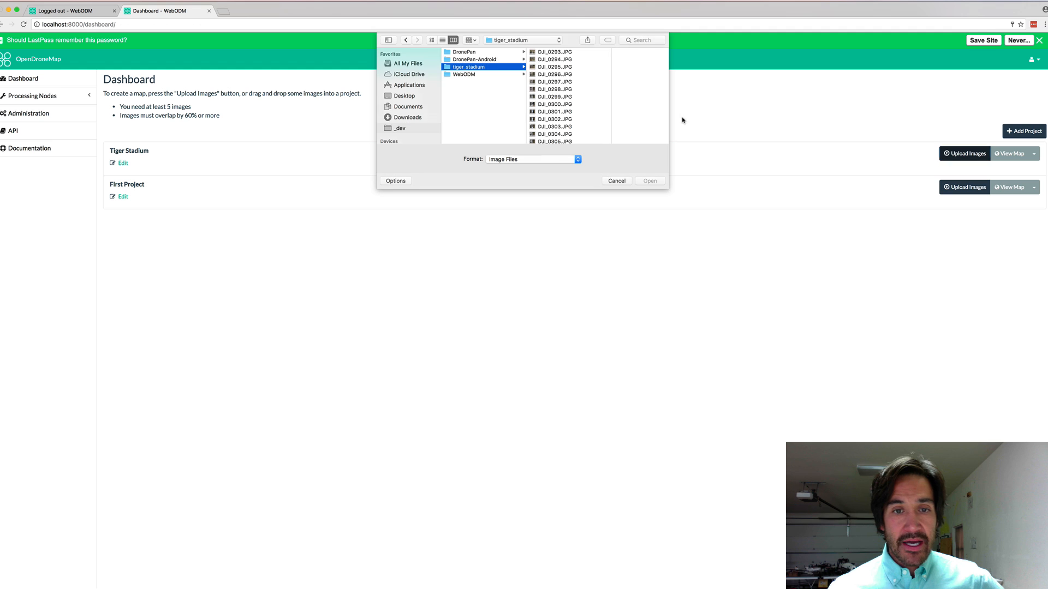
# Select all 95 tiger_stadium images in the folder and upload them to the Tiger Stadium project
pyautogui.click(554, 52)
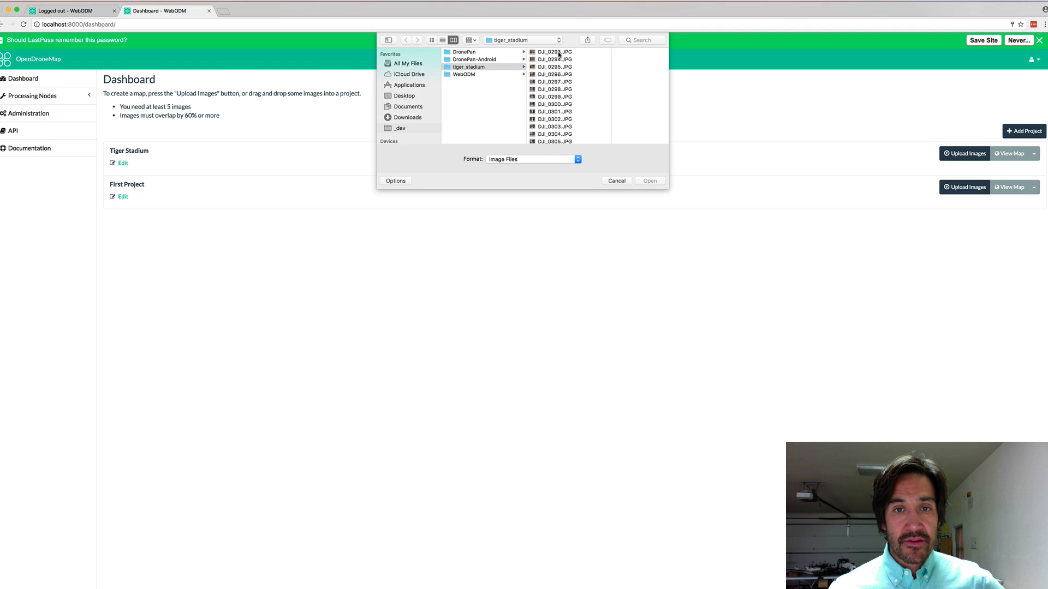
pyautogui.scroll(-15, 548, 113)
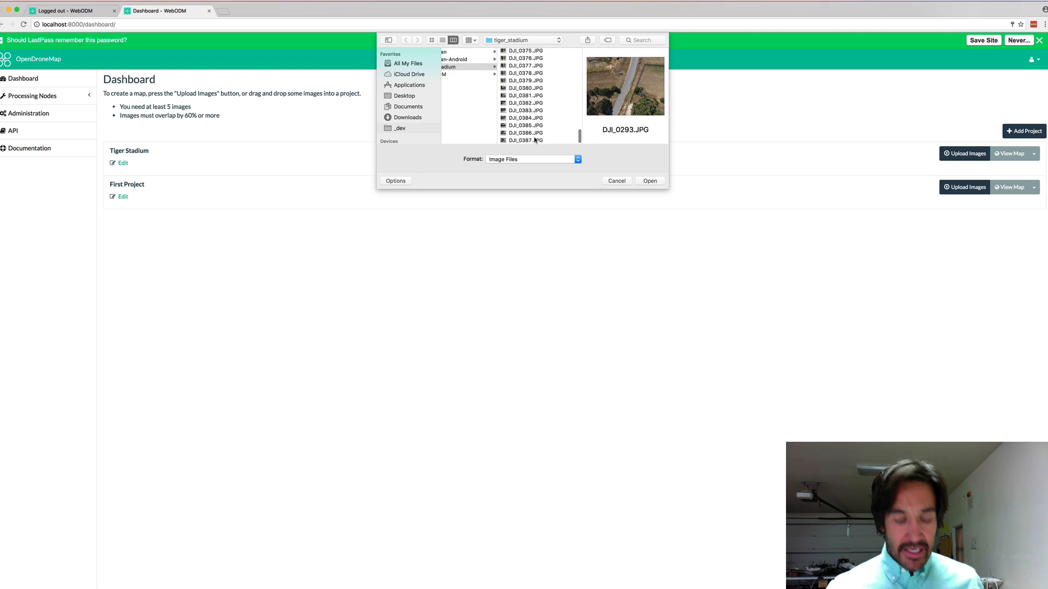
pyautogui.press('super+a')
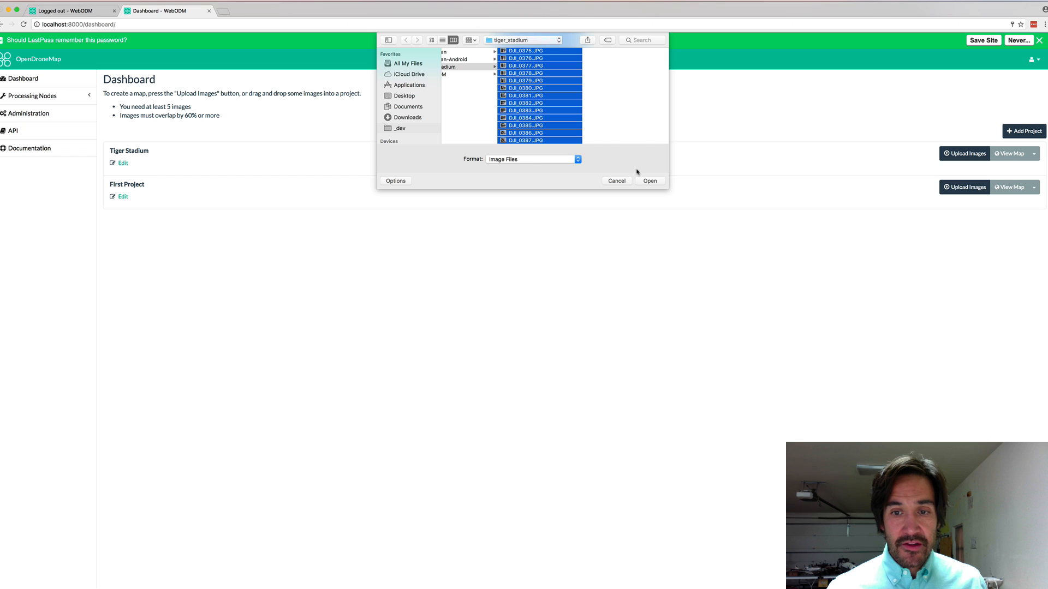
pyautogui.click(650, 181)
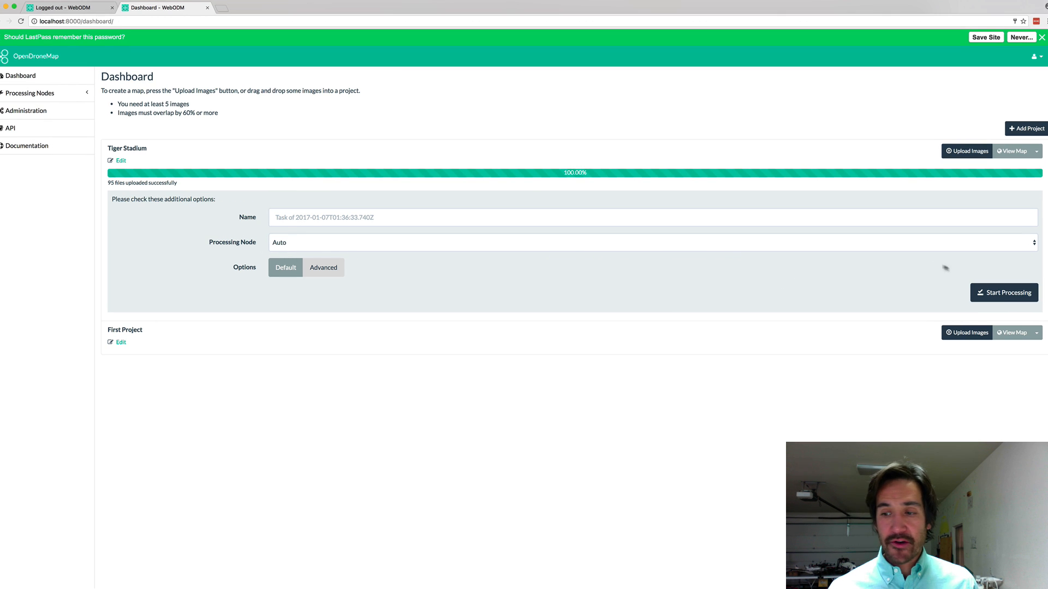
# Start processing the Tiger Stadium task, view its console log, and switch to Terminal
pyautogui.click(1003, 293)
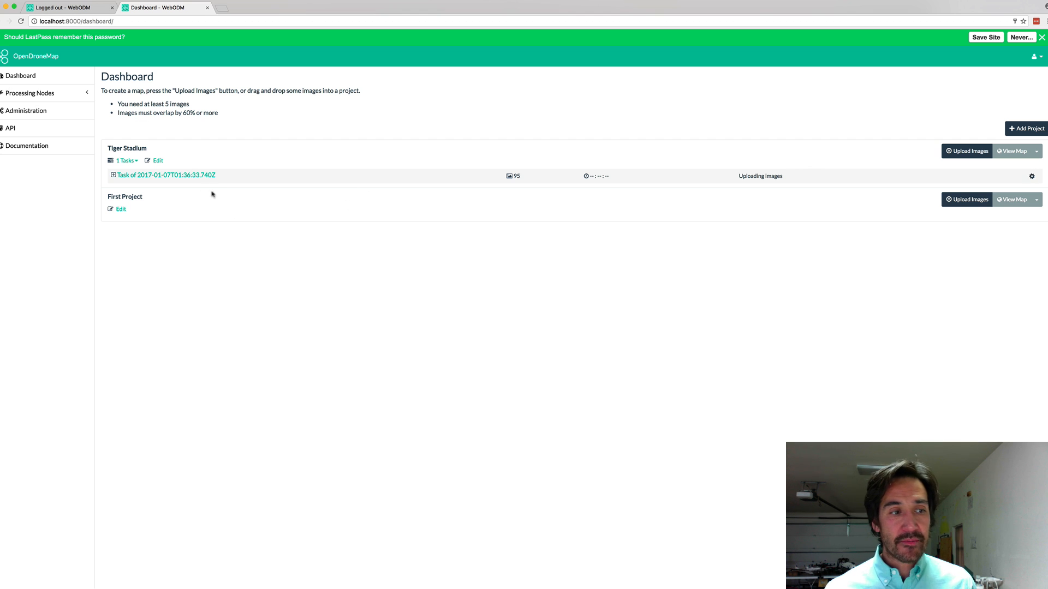
pyautogui.click(125, 176)
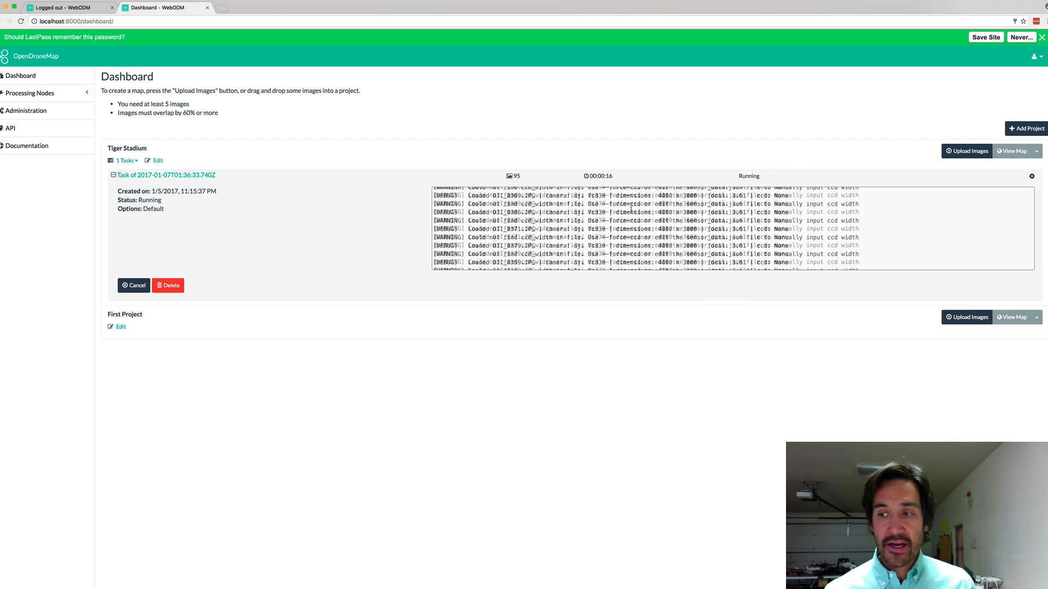
pyautogui.scroll(-1, 630, 210)
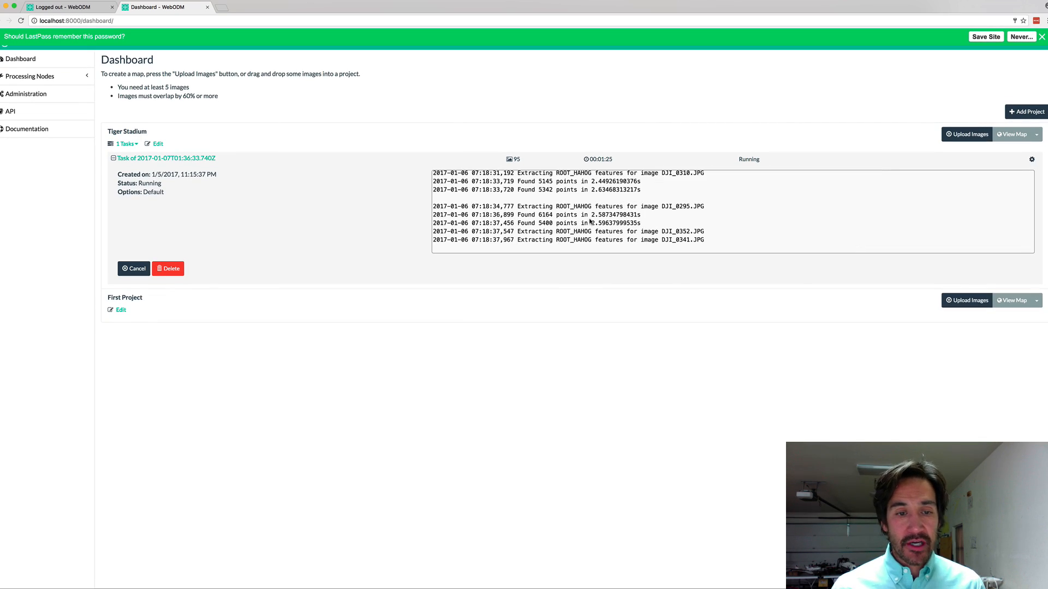
pyautogui.press('super+Tab')
pyautogui.press('super+Tab')
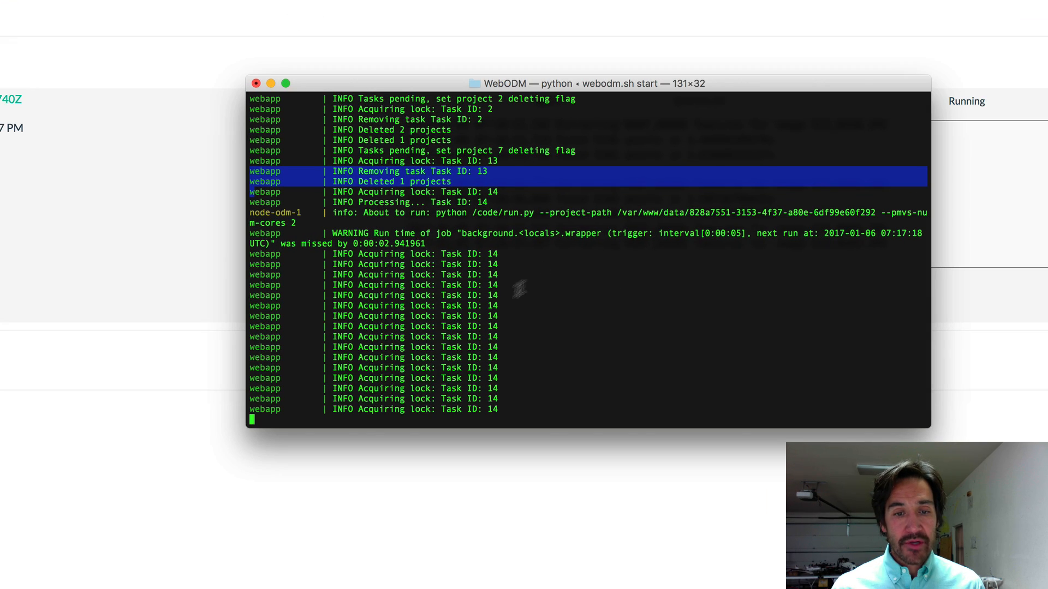
# Check task 14's progress in the Terminal server log, then return to the WebODM dashboard
pyautogui.scroll(5, 491, 333)
pyautogui.scroll(-5, 464, 343)
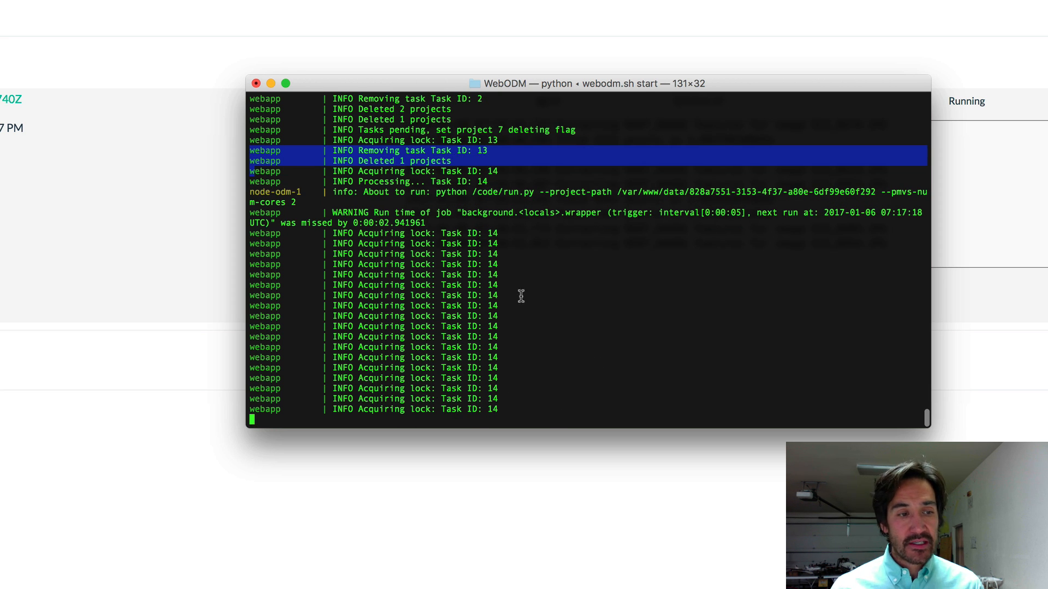
pyautogui.click(607, 63)
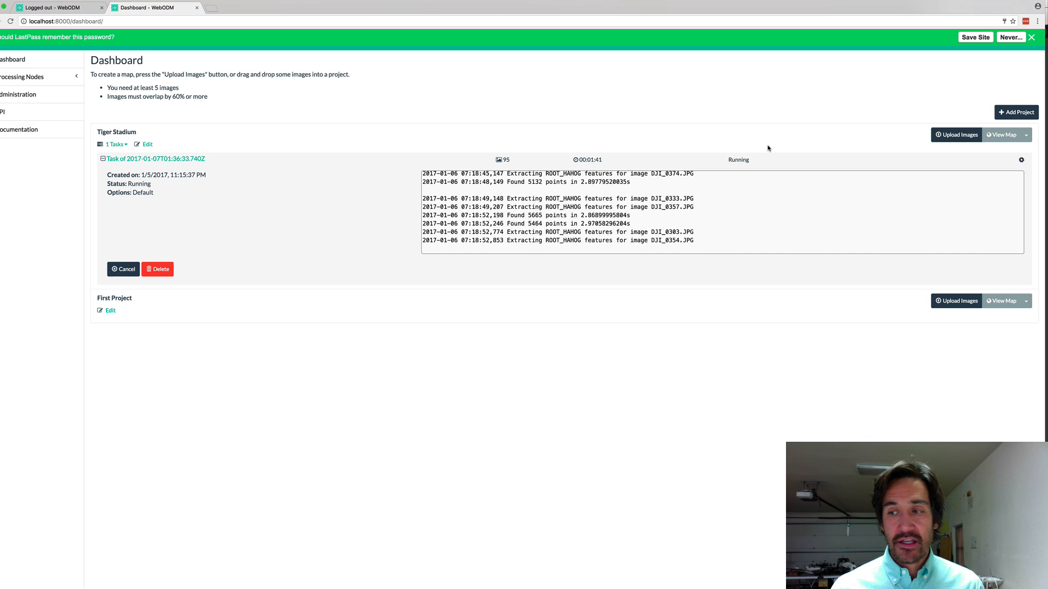
# Create a new project named Test2
pyautogui.click(1013, 113)
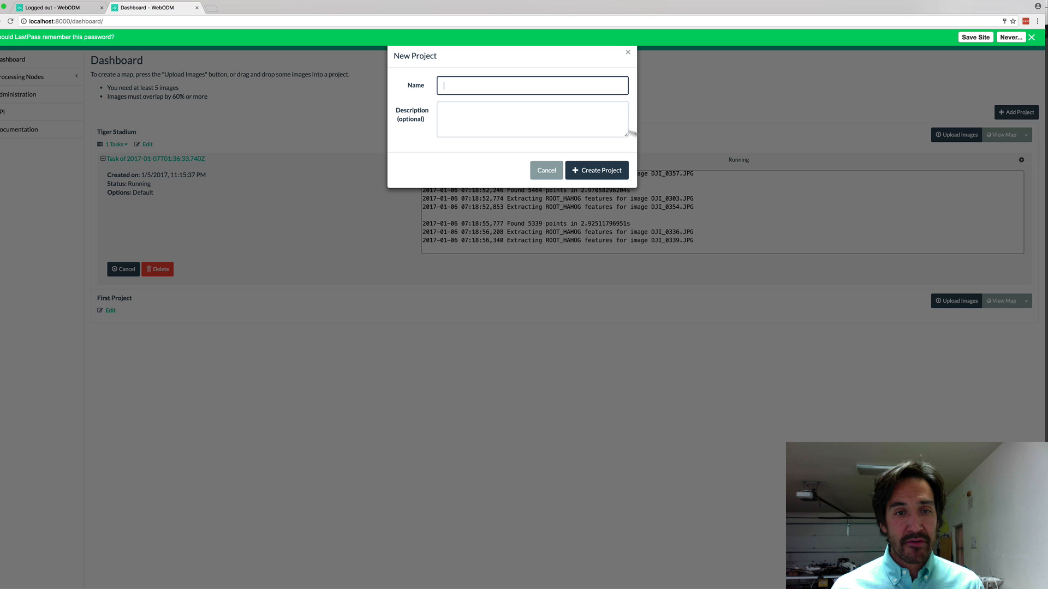
pyautogui.write('Test')
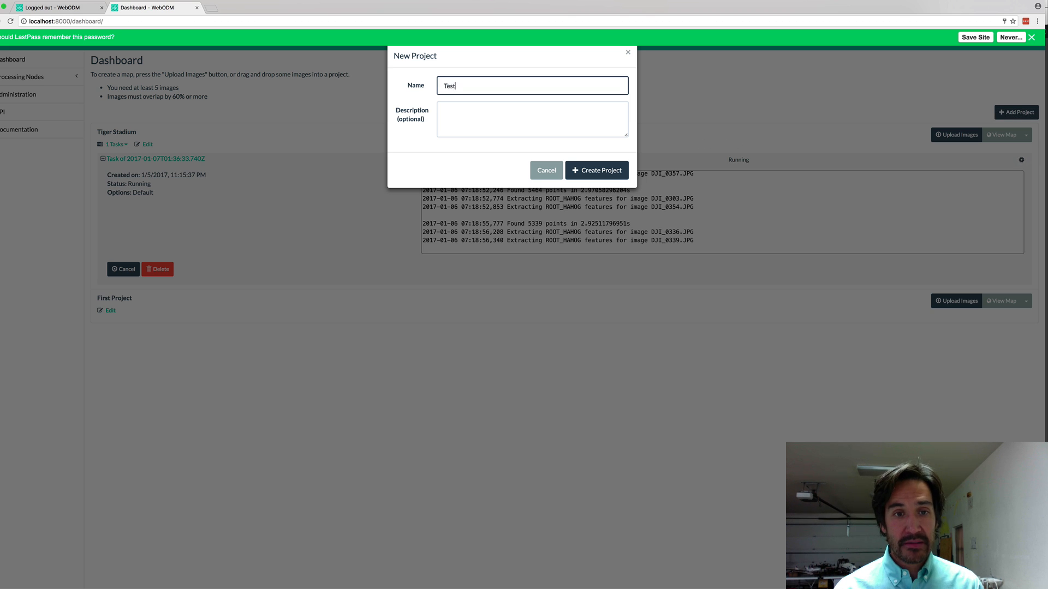
pyautogui.write('2')
pyautogui.press('Return')
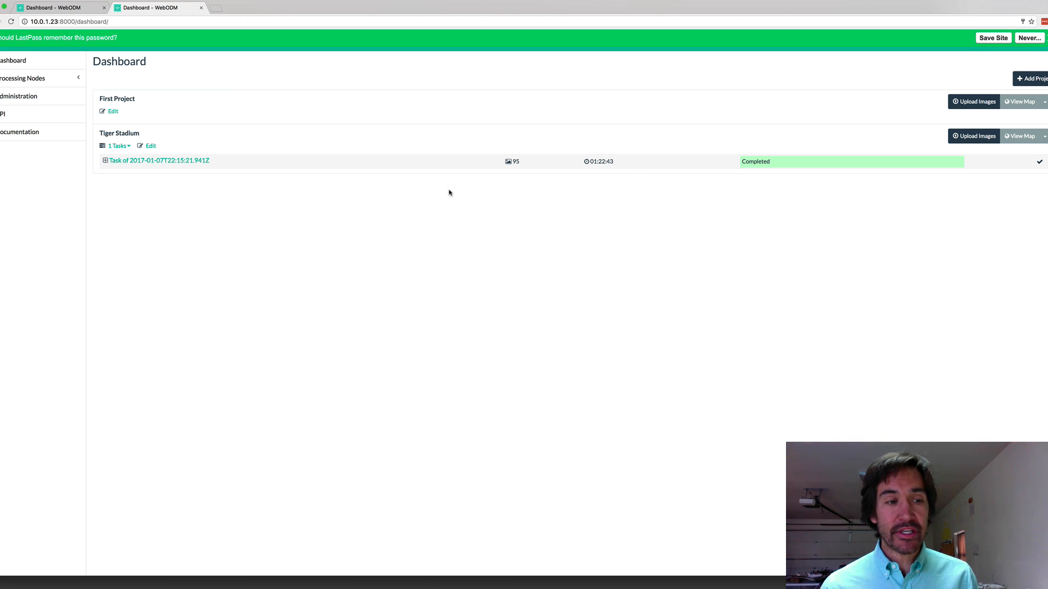
# Review the completed Tiger Stadium task's details and log, then view its orthophoto on the map
pyautogui.click(181, 162)
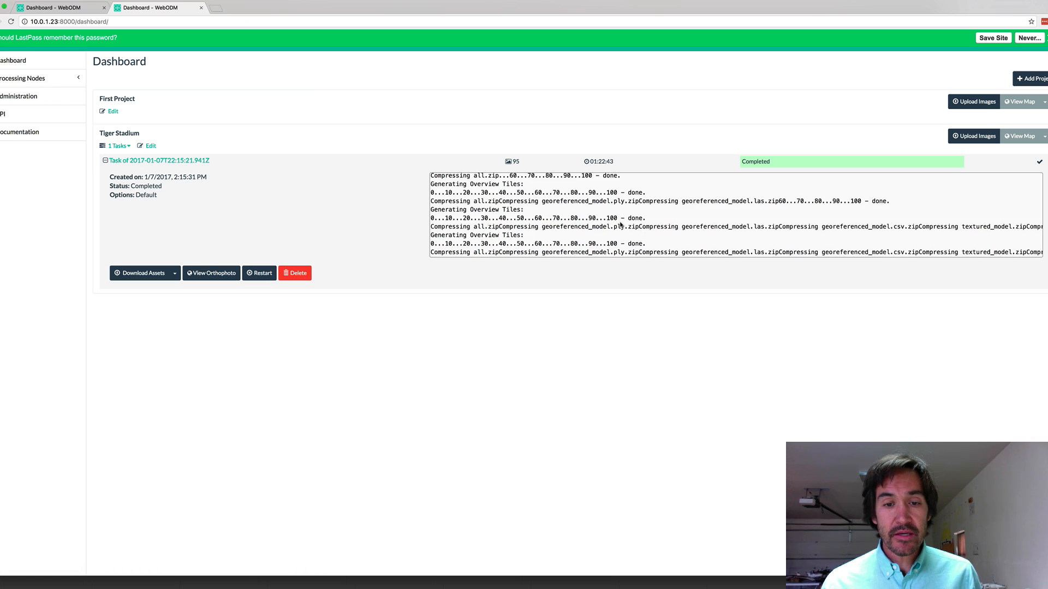
pyautogui.scroll(10, 620, 225)
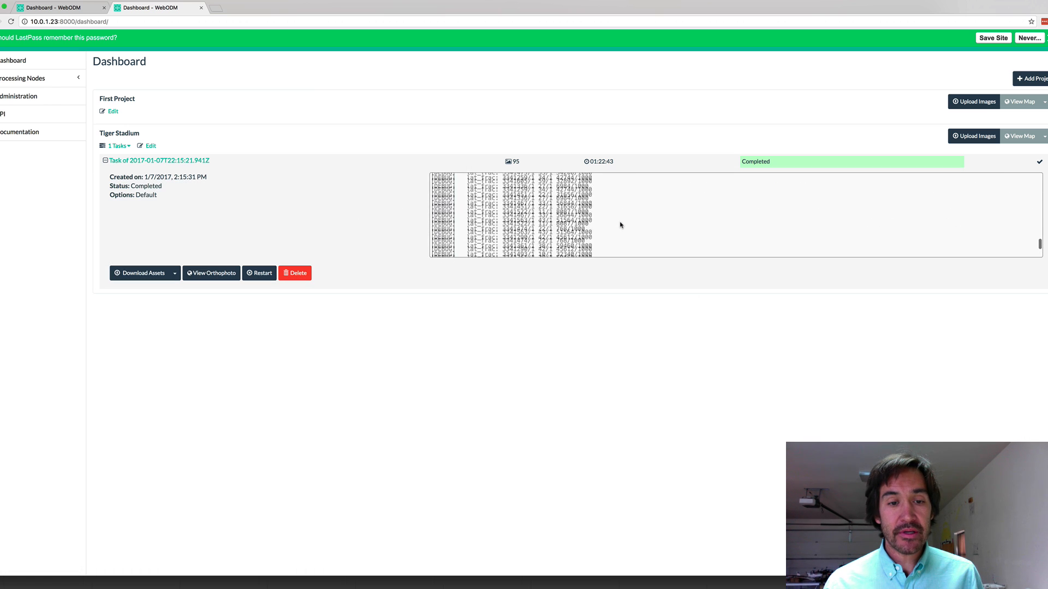
pyautogui.scroll(-10, 620, 225)
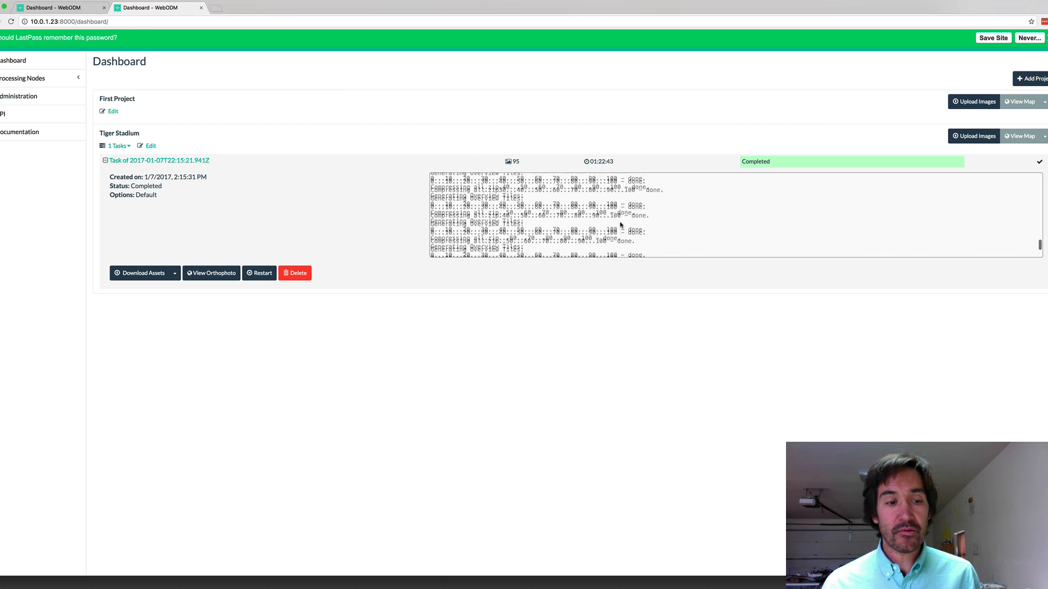
pyautogui.scroll(-5, 621, 225)
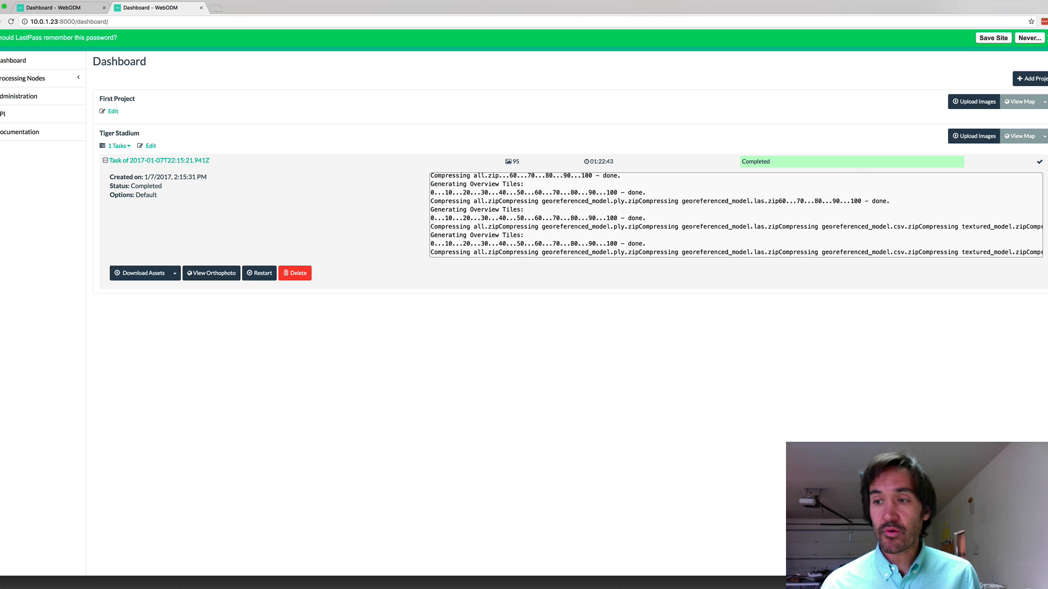
pyautogui.click(1021, 137)
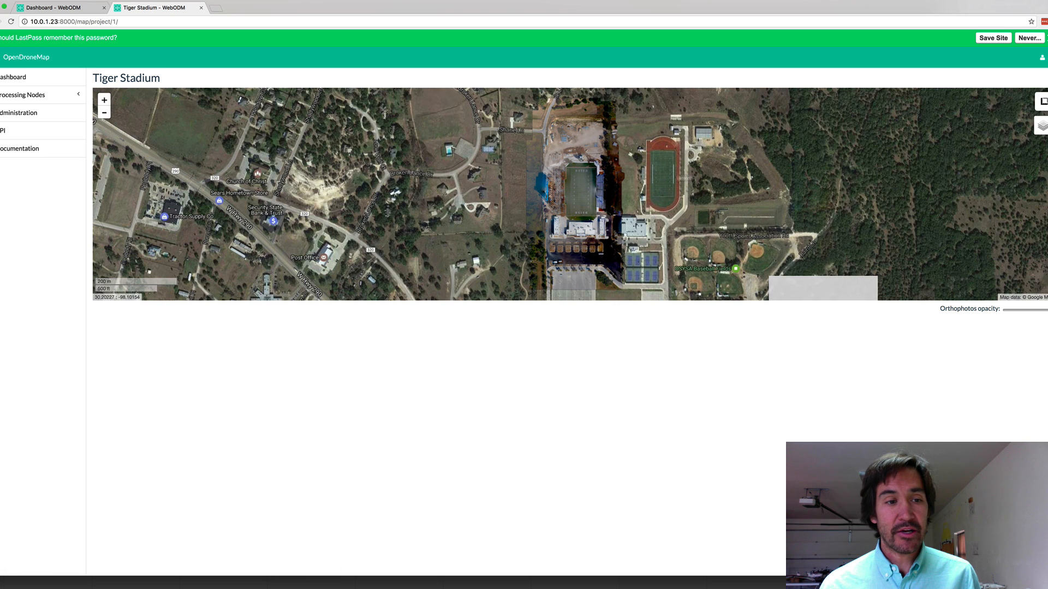
# Zoom into the stadium orthophoto toward the football field, dismissing the task details popup
pyautogui.doubleClick(586, 190)
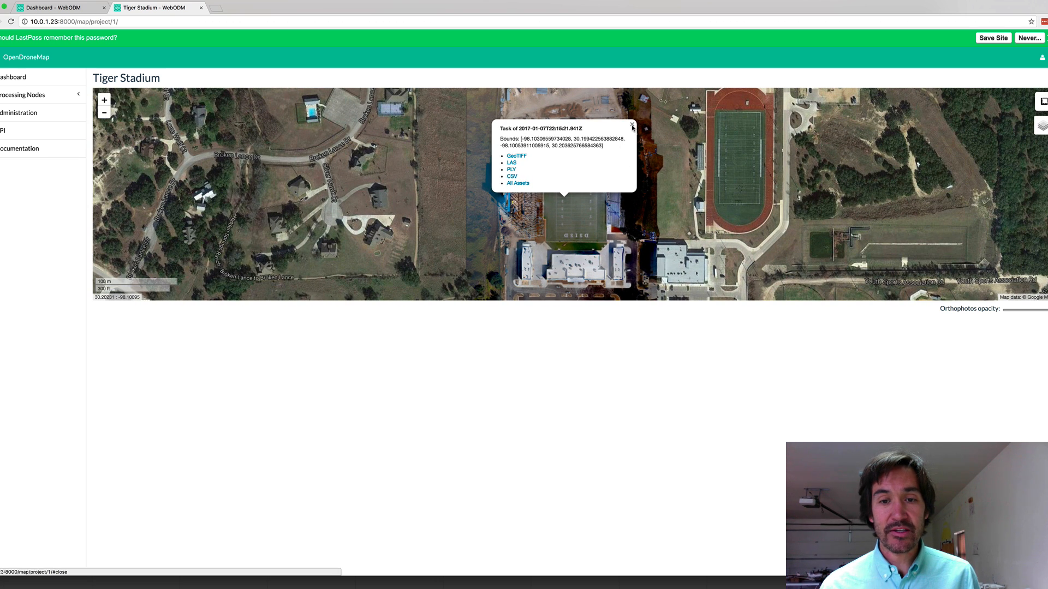
pyautogui.click(632, 125)
pyautogui.click(596, 187)
pyautogui.doubleClick(587, 235)
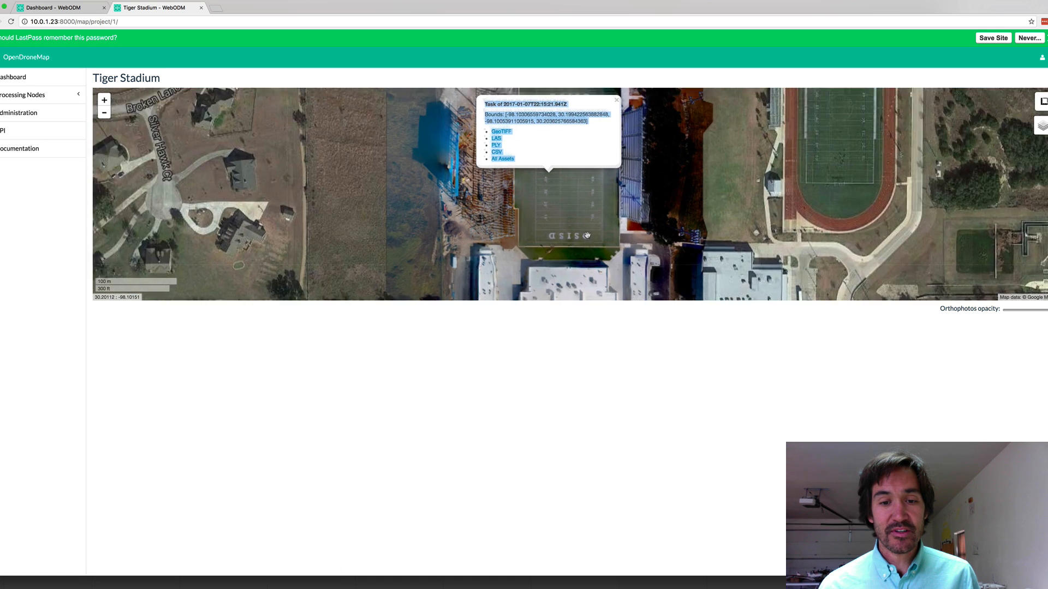
pyautogui.moveTo(631, 188); pyautogui.dragTo(632, 270)
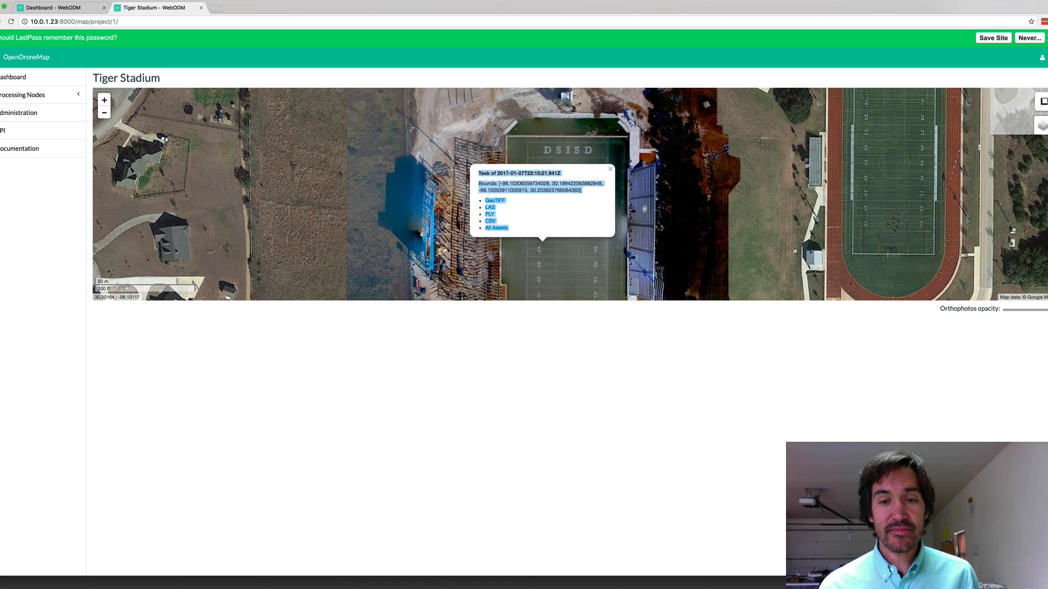
pyautogui.click(610, 169)
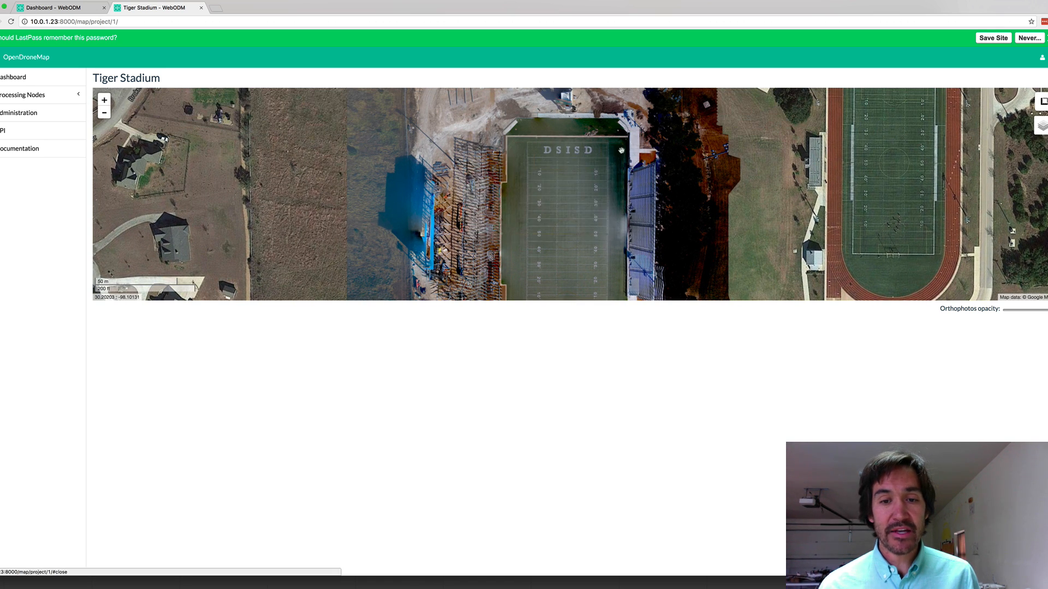
# Pan past the parking lots and tennis courts, then zoom in one level on the field's east stands
pyautogui.moveTo(621, 150); pyautogui.dragTo(622, 237)
pyautogui.moveTo(608, 186); pyautogui.dragTo(596, 94)
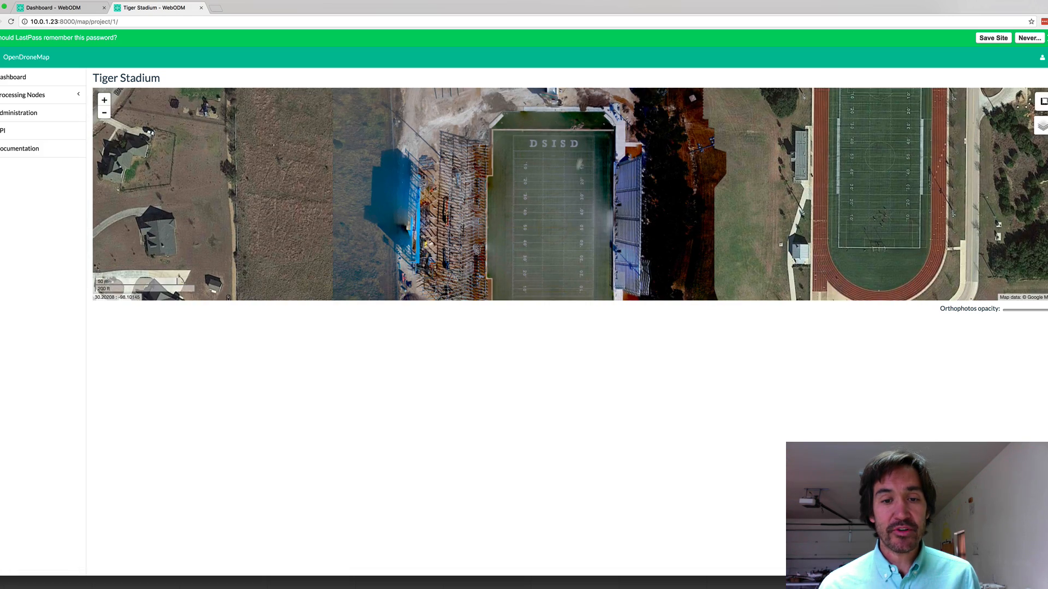
pyautogui.moveTo(569, 186); pyautogui.dragTo(568, 84)
pyautogui.moveTo(557, 189); pyautogui.dragTo(560, 92)
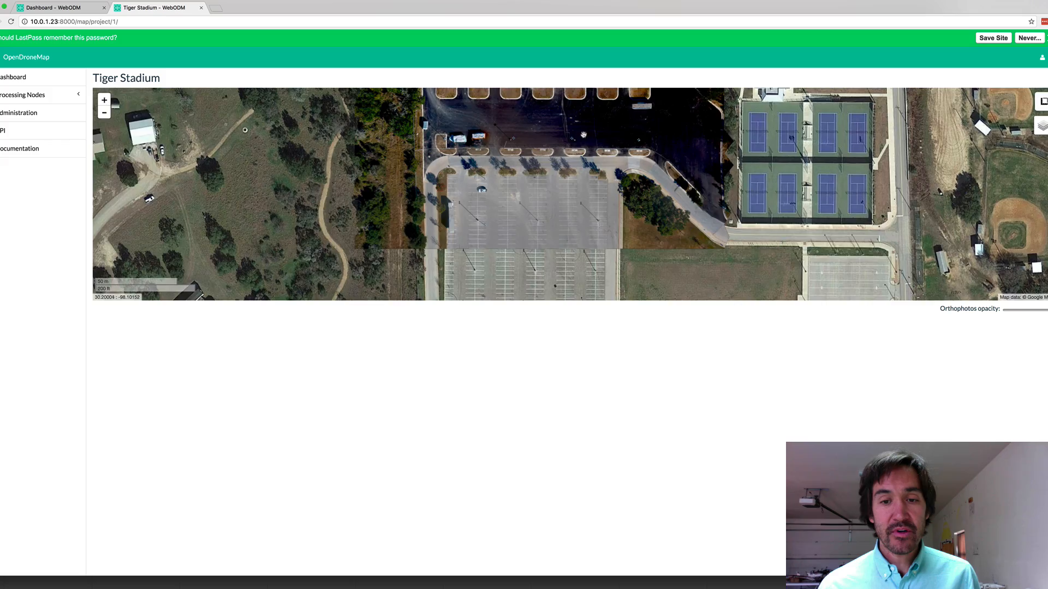
pyautogui.moveTo(583, 135); pyautogui.dragTo(593, 246)
pyautogui.moveTo(594, 180); pyautogui.dragTo(597, 280)
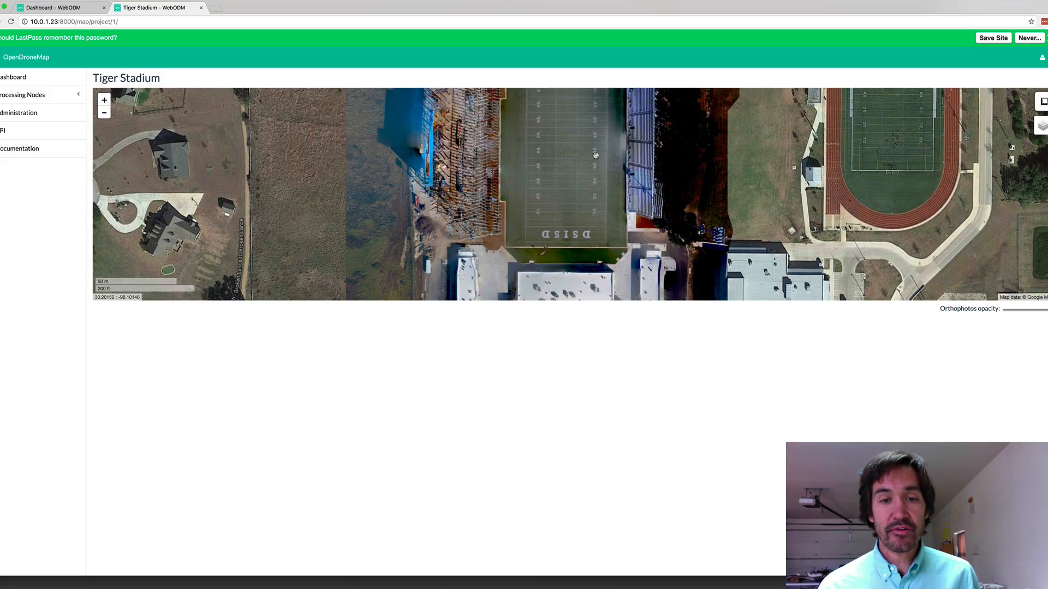
pyautogui.moveTo(594, 157); pyautogui.dragTo(596, 279)
pyautogui.click(104, 101)
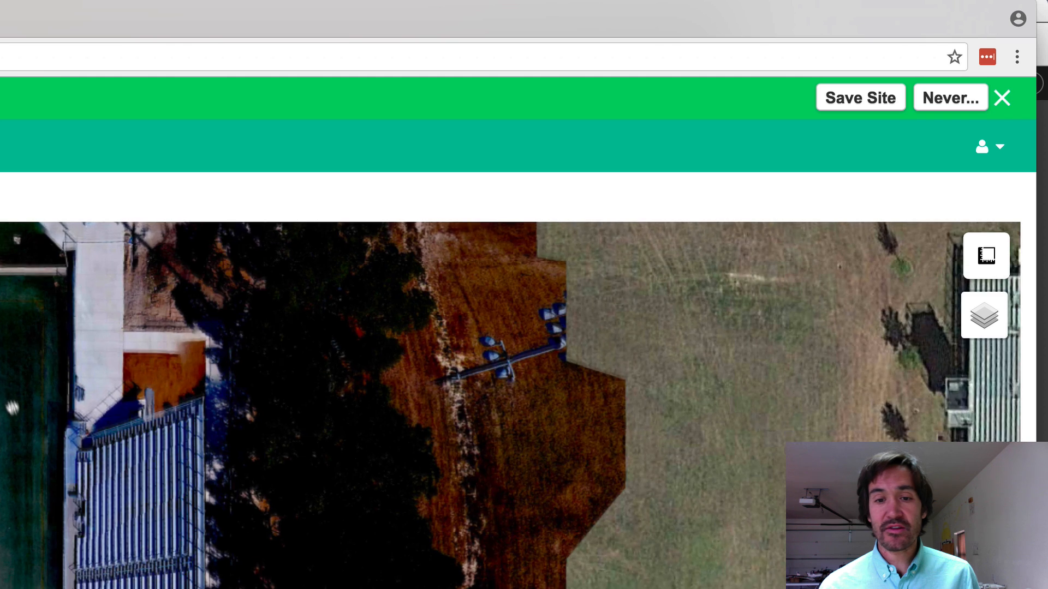
pyautogui.moveTo(12, 406); pyautogui.dragTo(108, 402)
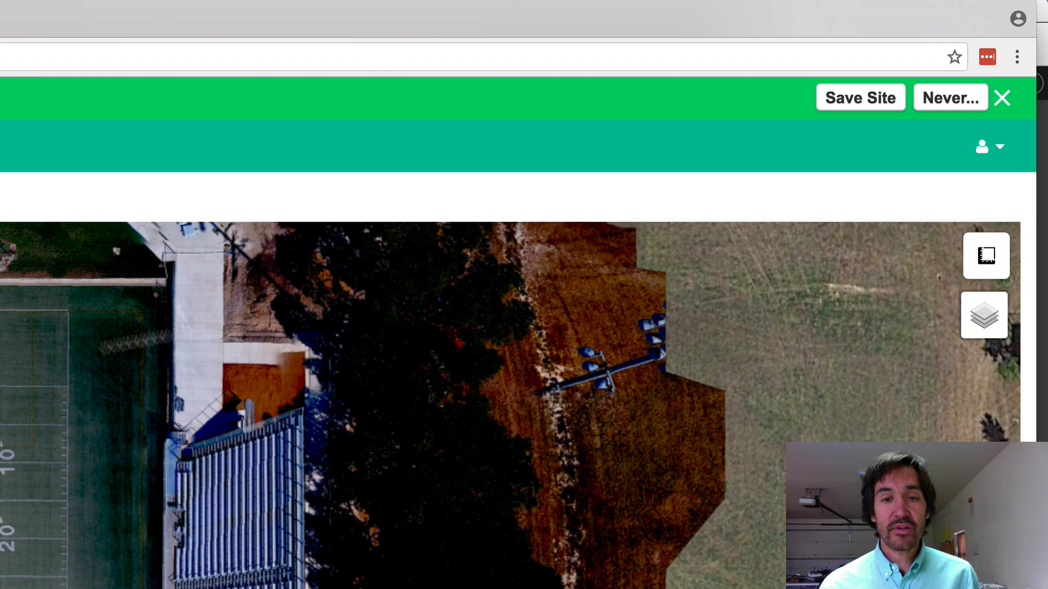
# Outline the football field's corners as an area measurement reading 2.15 acres, 1,255 ft perimeter
pyautogui.moveTo(1003, 263)
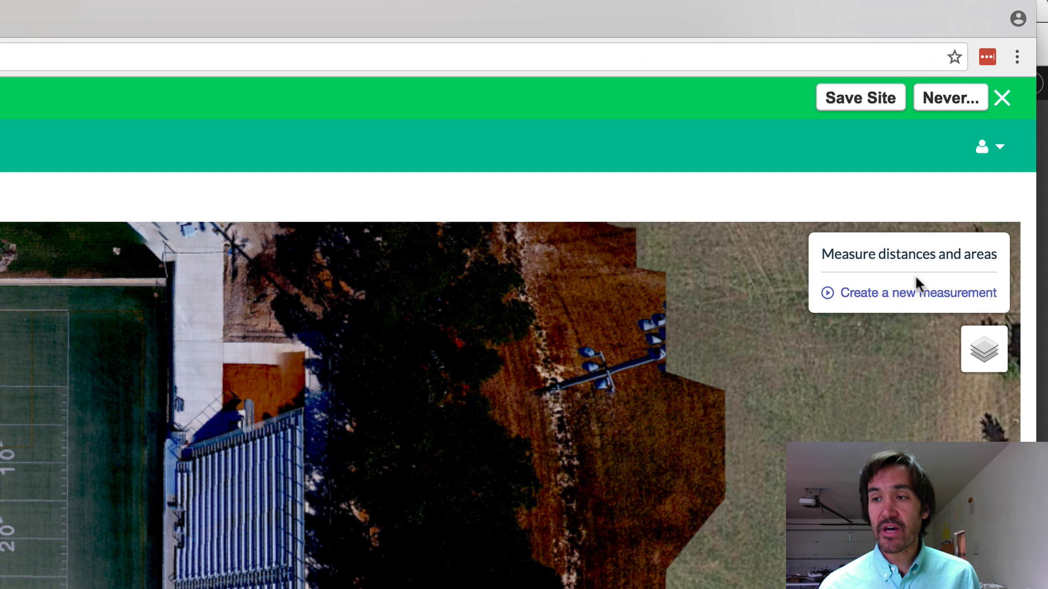
pyautogui.click(861, 294)
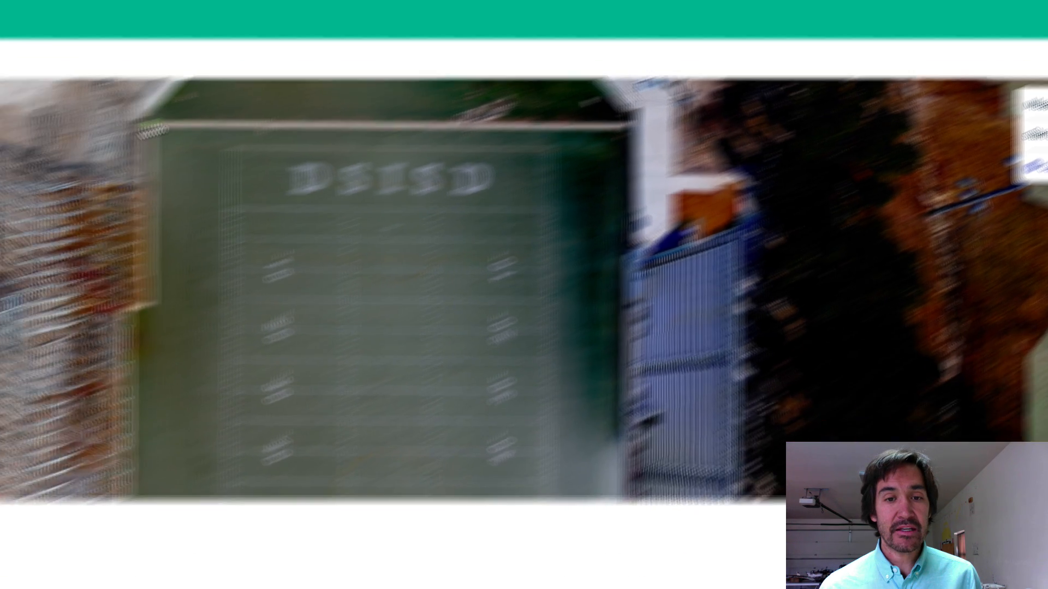
pyautogui.click(347, 72)
pyautogui.click(341, 240)
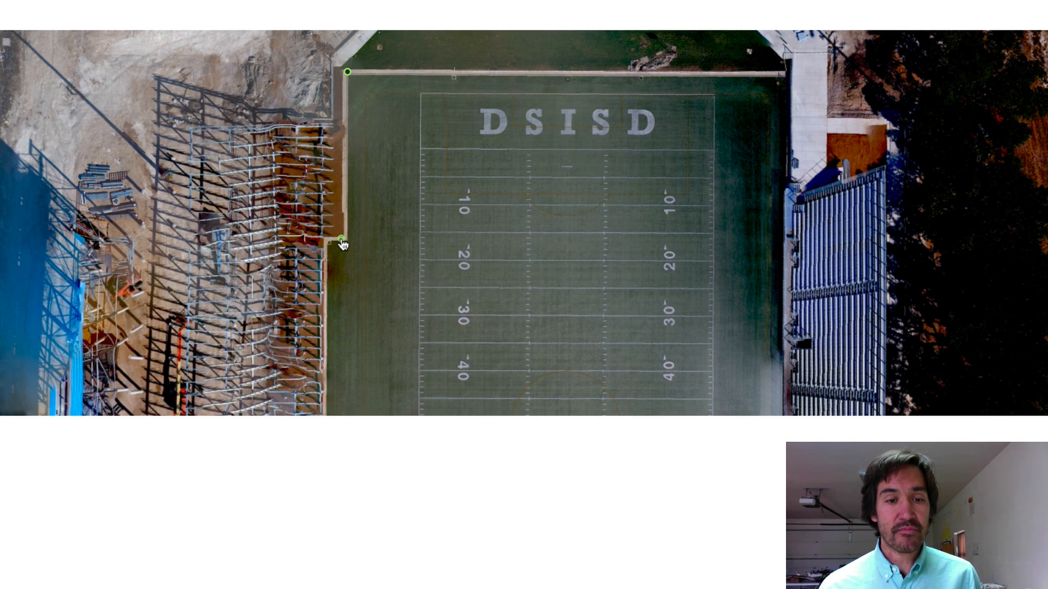
pyautogui.moveTo(441, 260); pyautogui.dragTo(463, 130)
pyautogui.moveTo(455, 294); pyautogui.dragTo(462, 152)
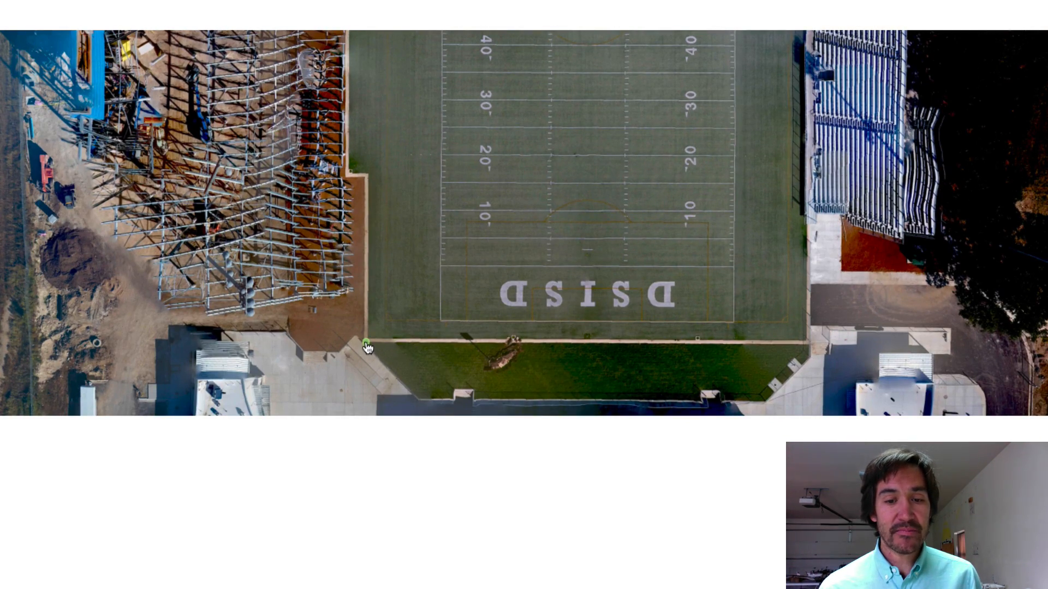
pyautogui.click(365, 342)
pyautogui.click(805, 342)
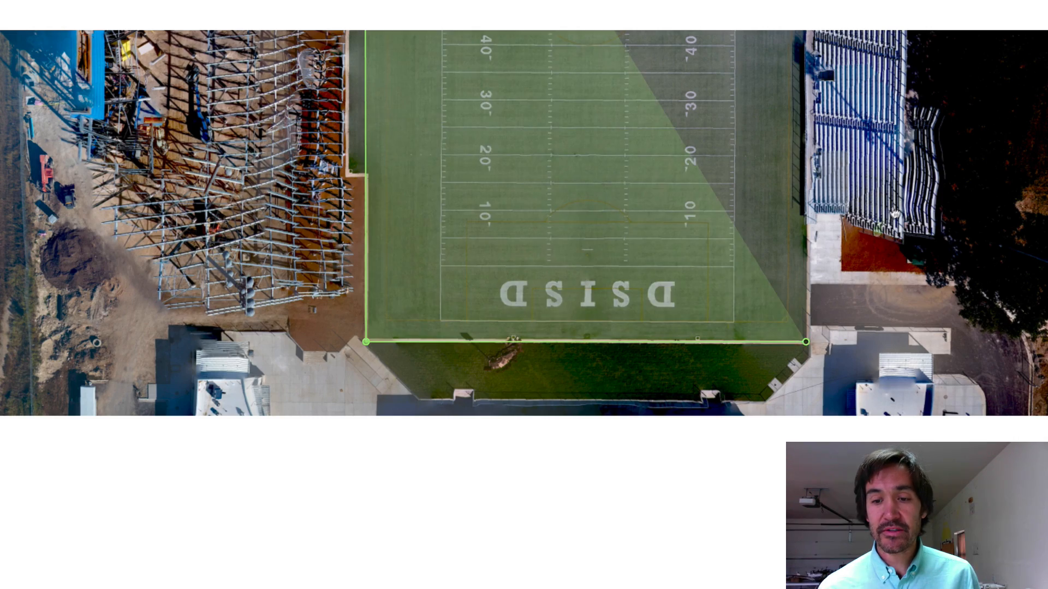
pyautogui.moveTo(896, 207); pyautogui.dragTo(904, 380)
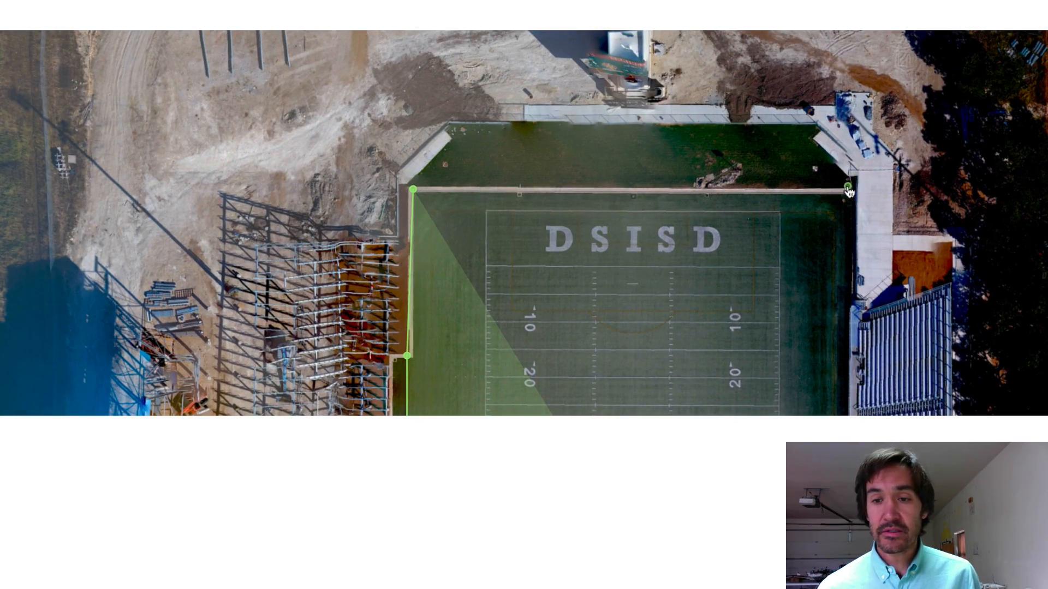
pyautogui.click(850, 189)
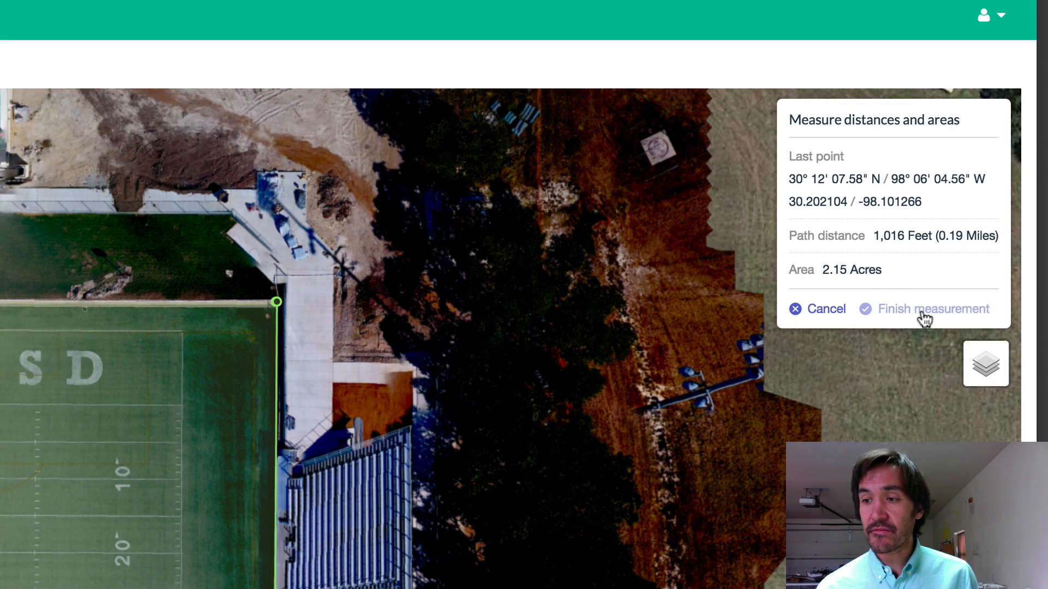
pyautogui.click(924, 309)
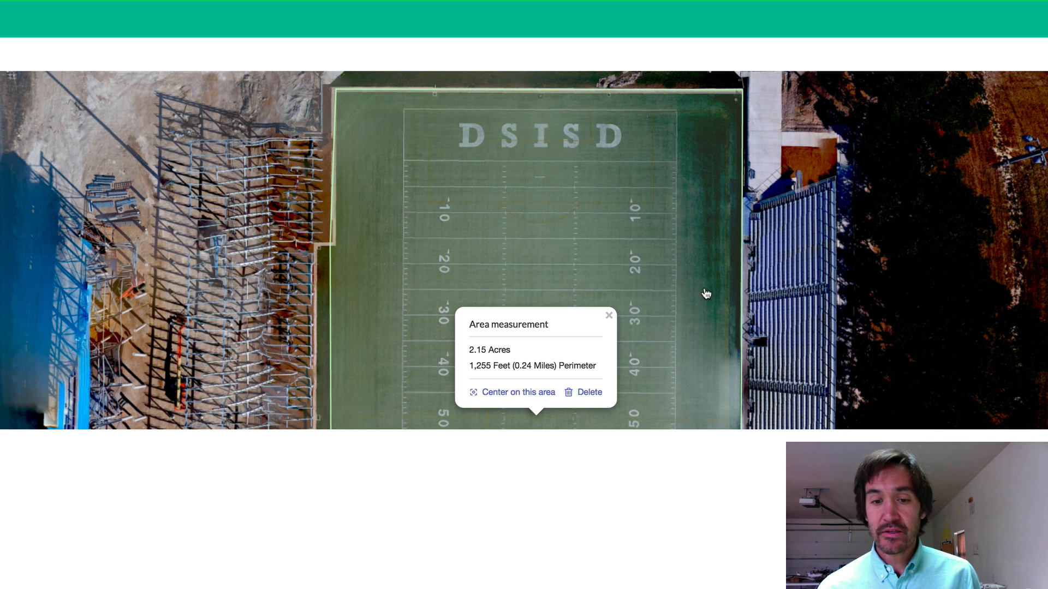
# Close the measurement details and show the orthophoto task's details with its download links
pyautogui.moveTo(683, 342); pyautogui.dragTo(652, 208)
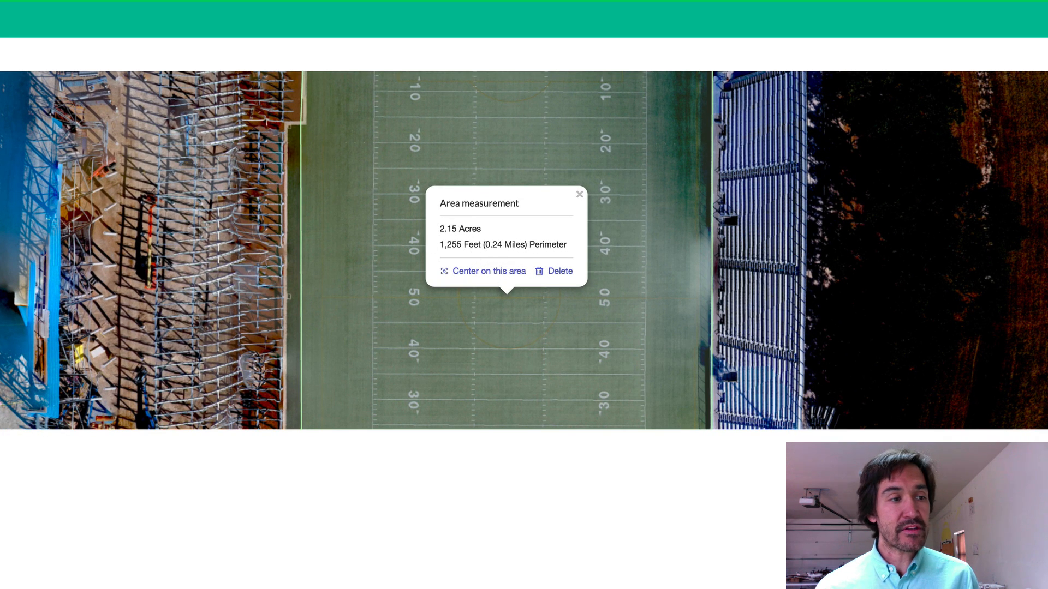
pyautogui.scroll(-3, 444, 240)
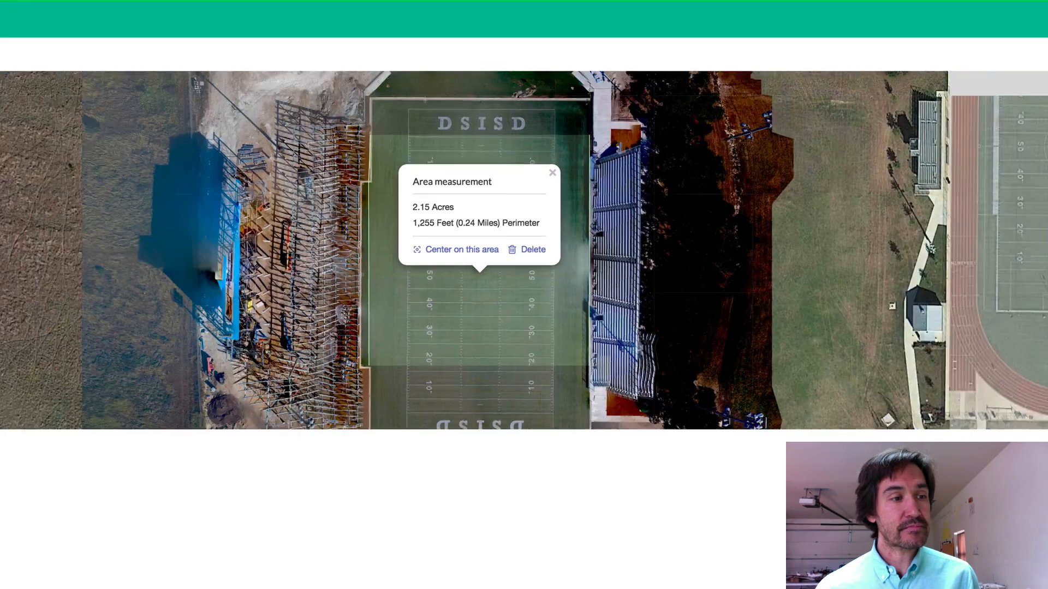
pyautogui.click(535, 160)
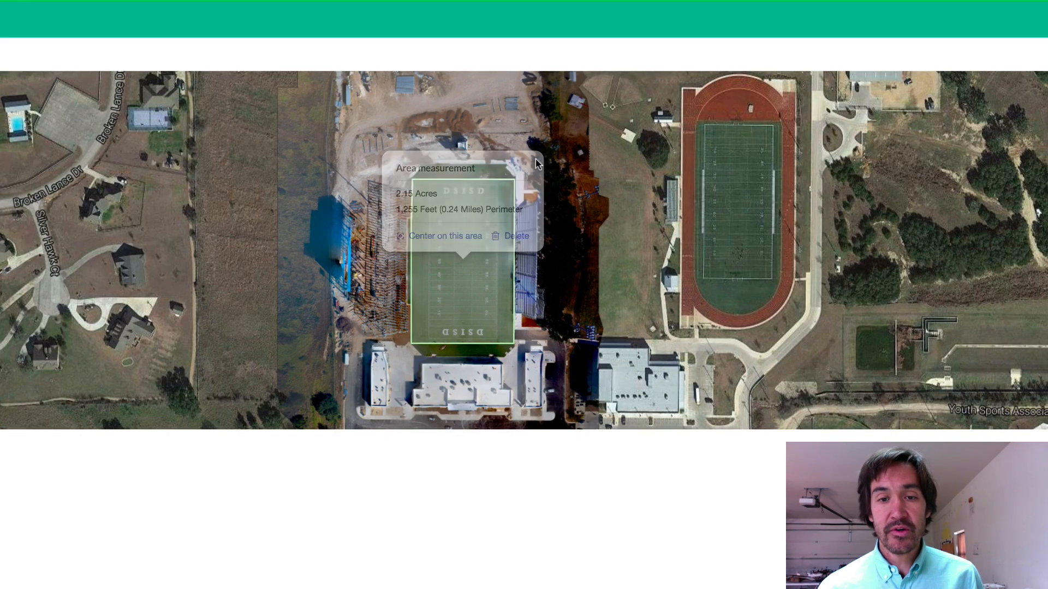
pyautogui.click(465, 264)
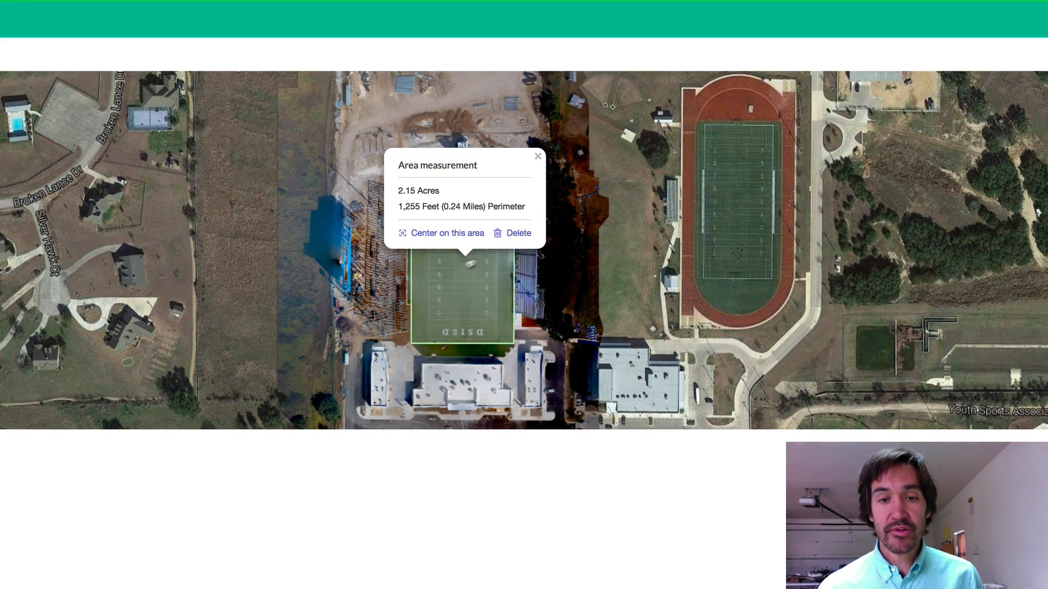
pyautogui.click(538, 157)
pyautogui.click(472, 164)
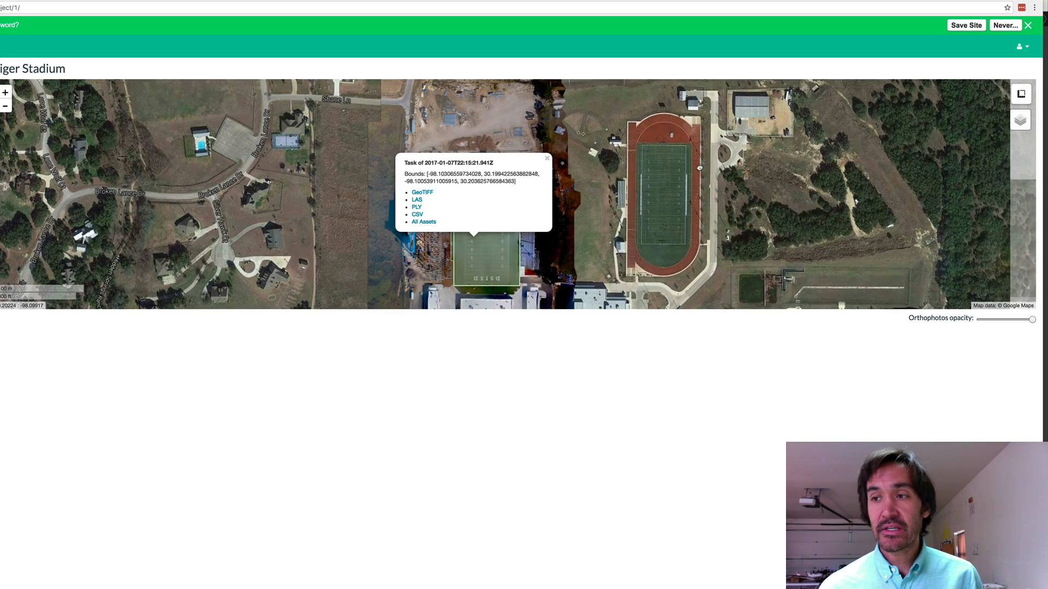
# Hide and re-show the orthophoto layer, then return to the Dashboard and expand Processing Nodes
pyautogui.click(1020, 122)
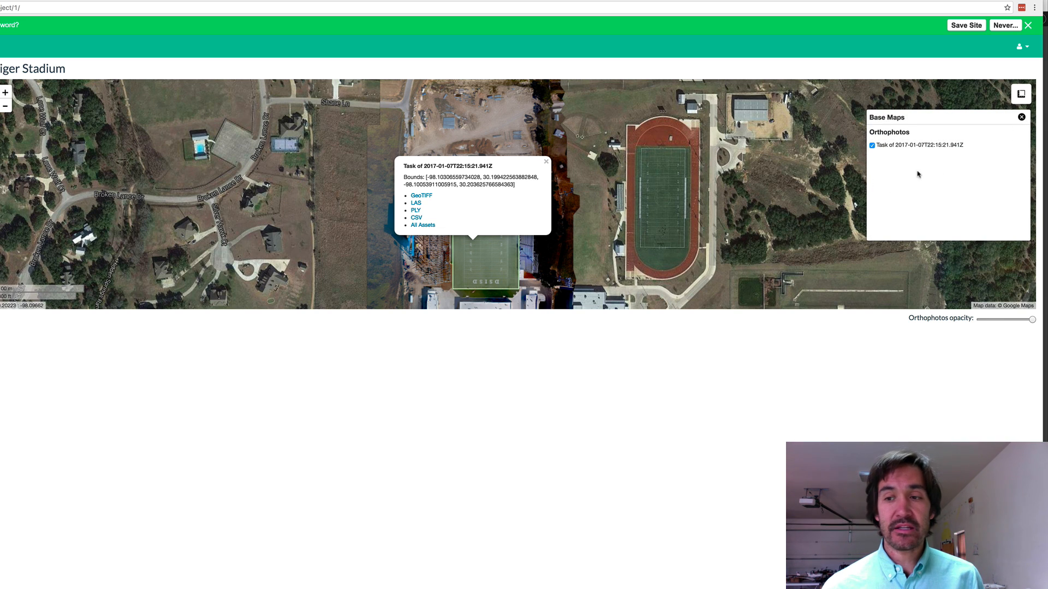
pyautogui.click(871, 147)
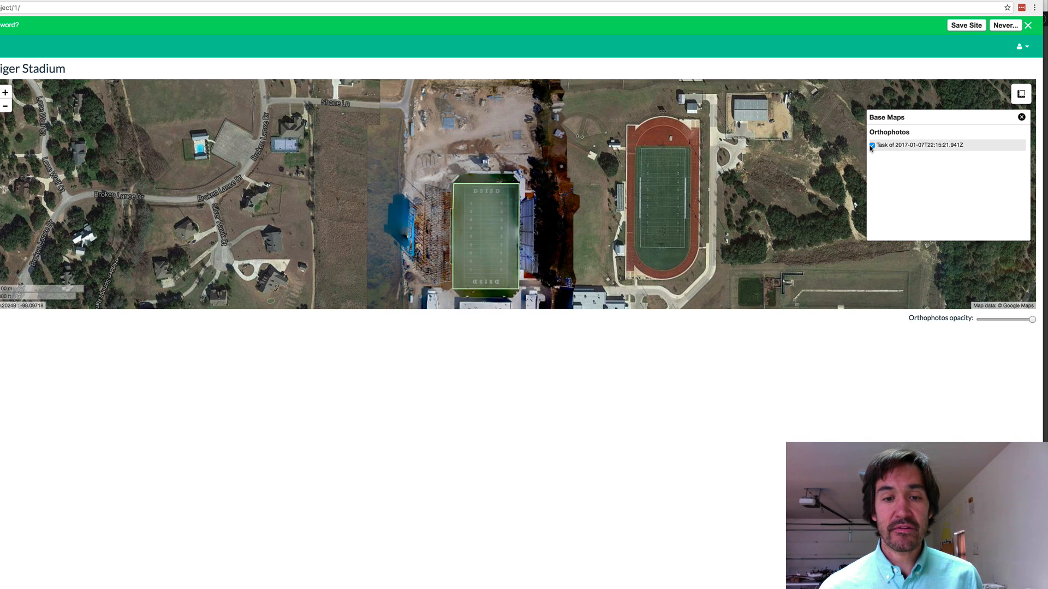
pyautogui.moveTo(566, 208); pyautogui.dragTo(563, 173)
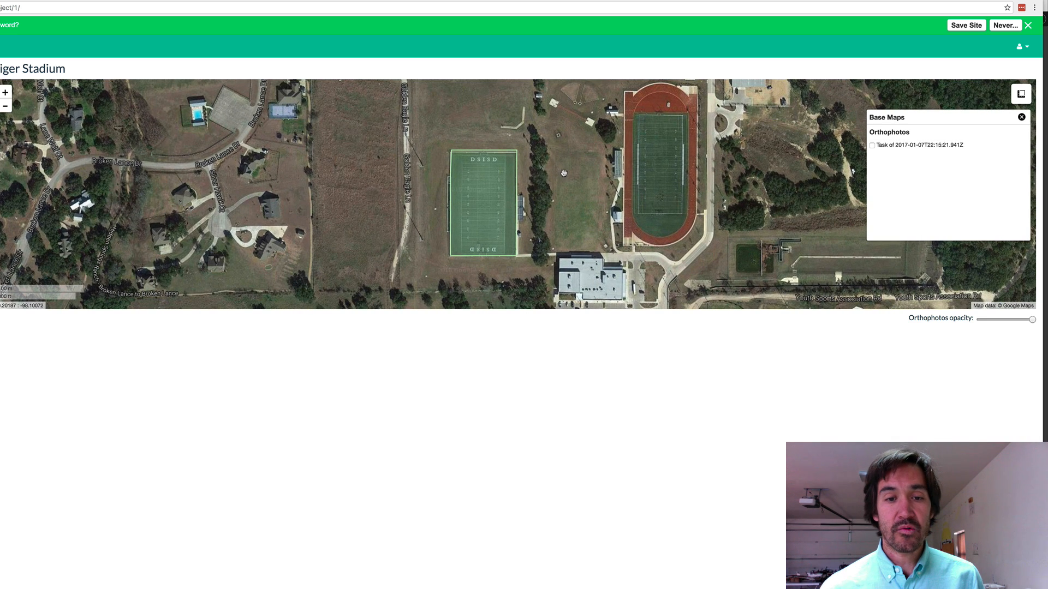
pyautogui.click(871, 146)
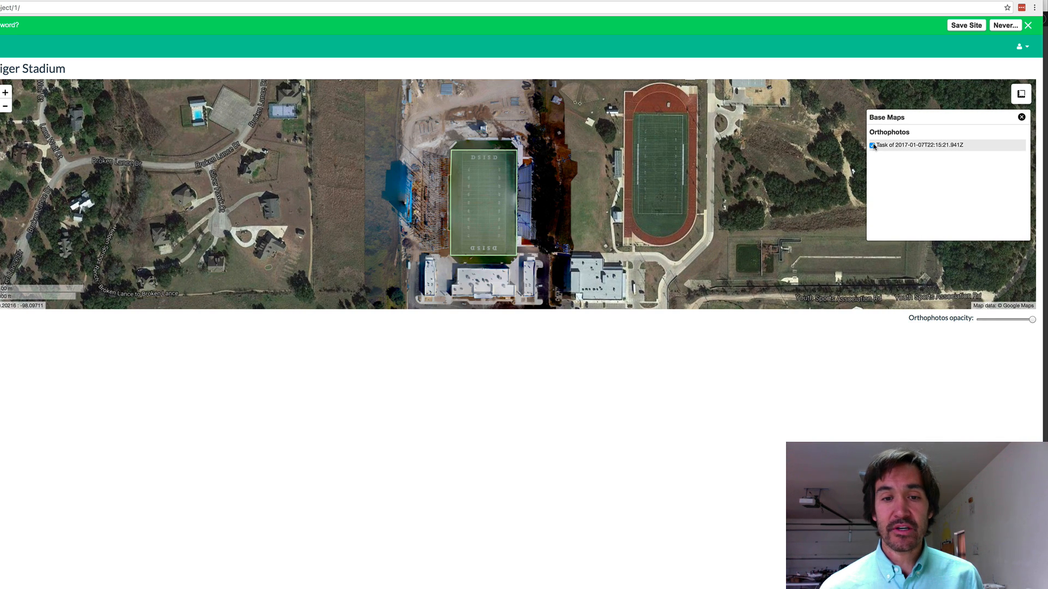
pyautogui.moveTo(645, 235); pyautogui.dragTo(580, 150)
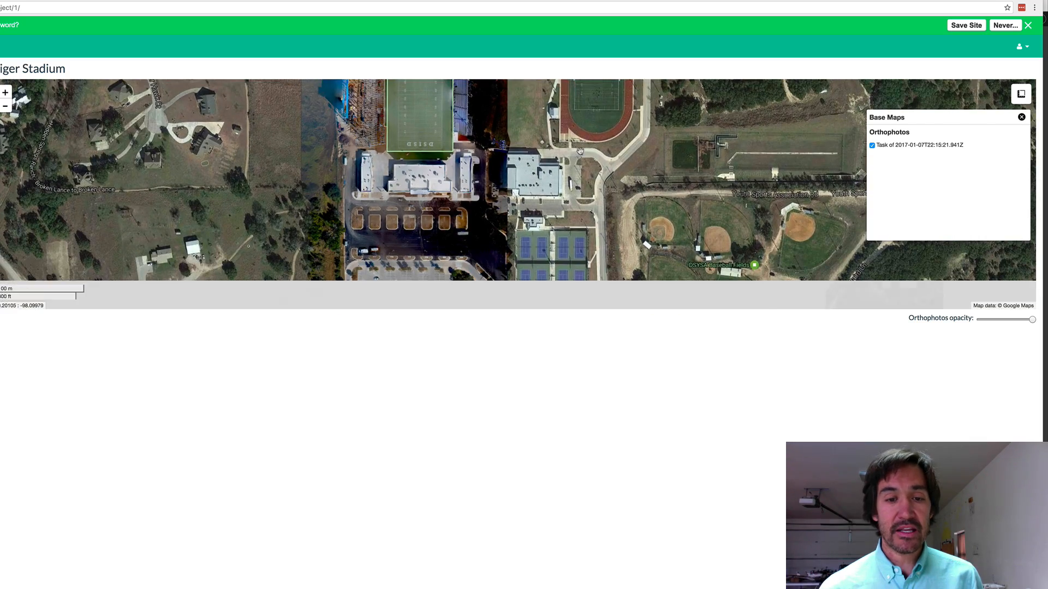
pyautogui.moveTo(574, 228); pyautogui.dragTo(707, 266)
pyautogui.click(629, 195)
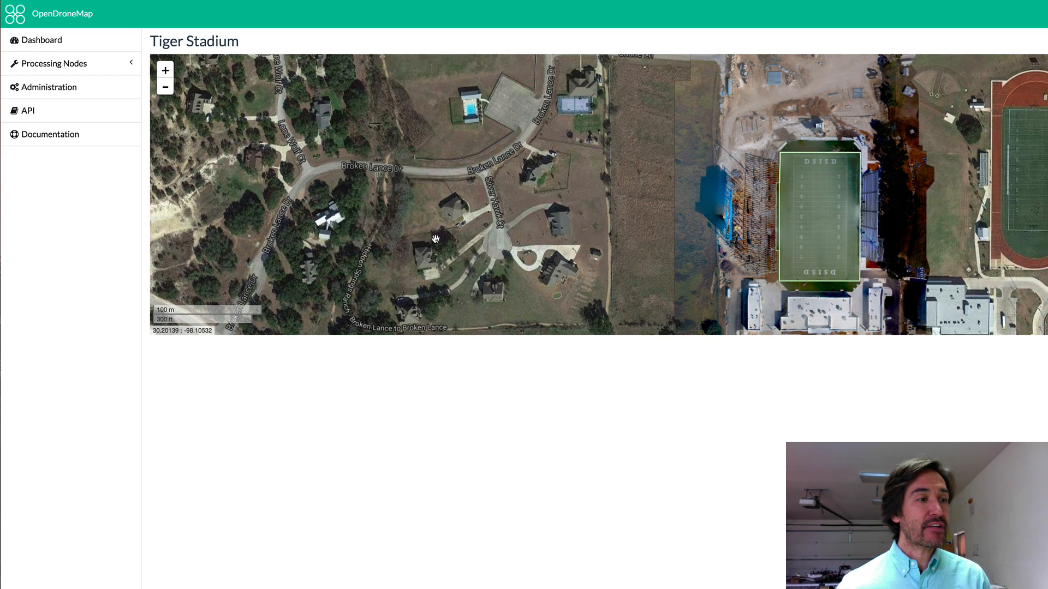
pyautogui.click(82, 42)
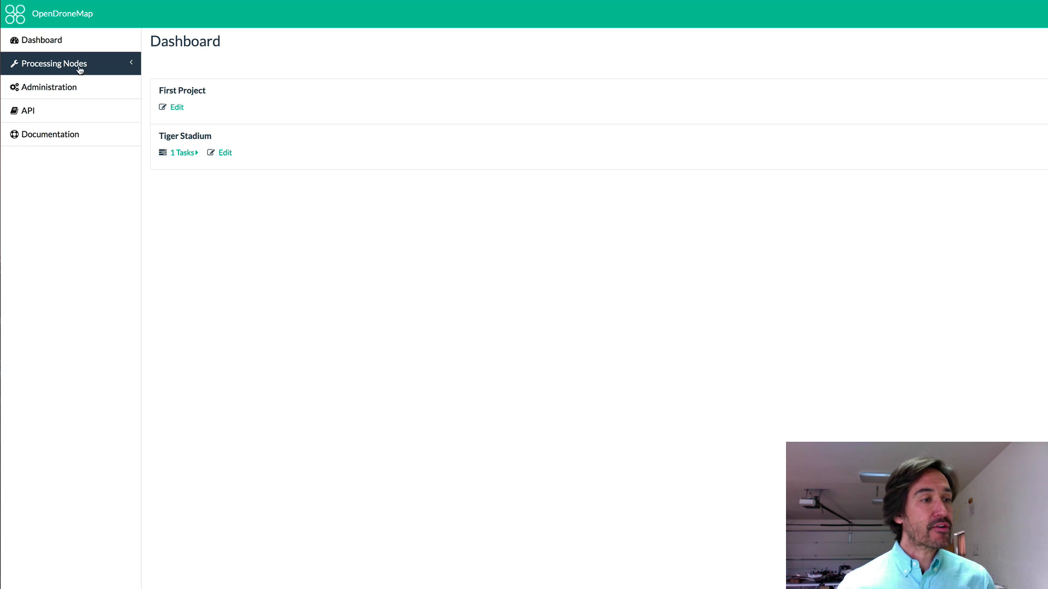
pyautogui.click(88, 65)
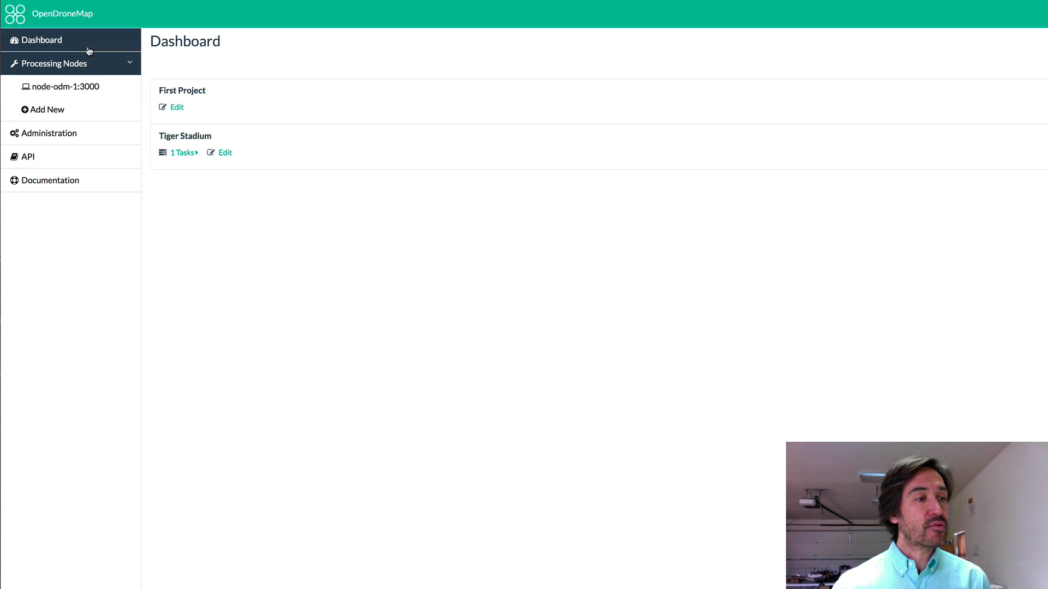